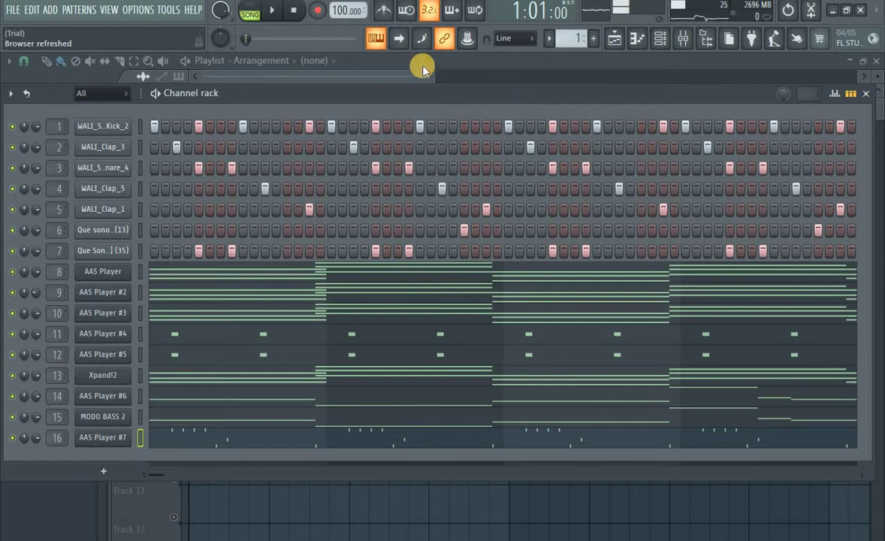
- Hide the channel rack and play the full song arrangement once, stopping back at bar 1
key(F6)
click(223, 103)
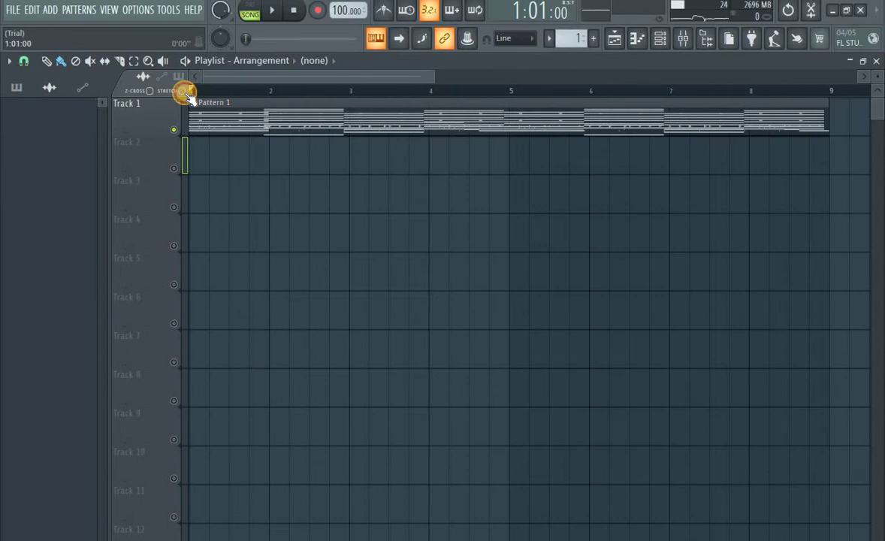
key(space)
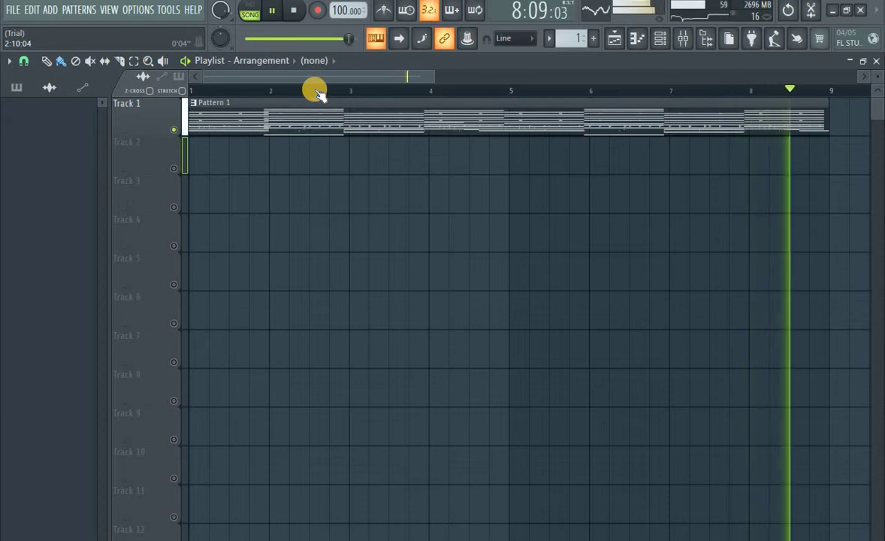
key(space)
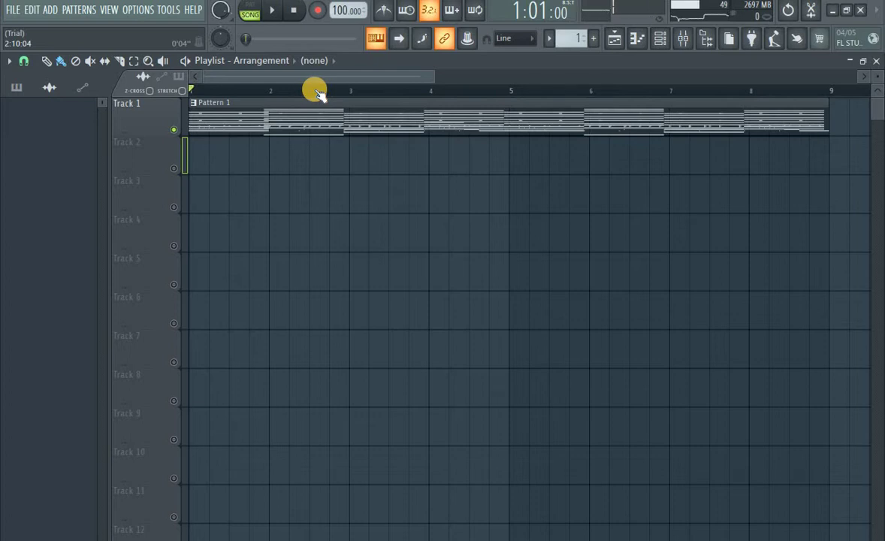
- Reopen the channel rack and drag its window into place over the playlist
click(638, 48)
mouse_move(533, 95)
mouse_down()
mouse_move(555, 78)
mouse_move(546, 86)
mouse_up()
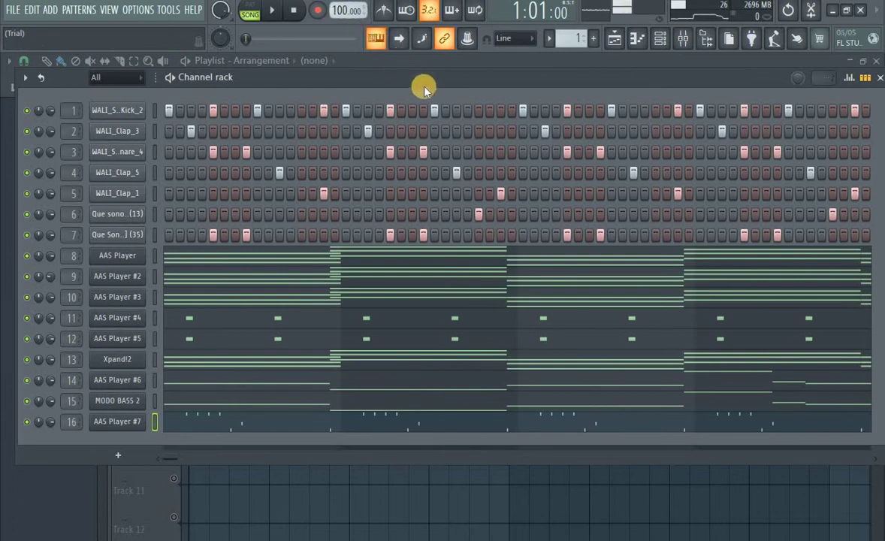
drag(417, 81, 418, 81)
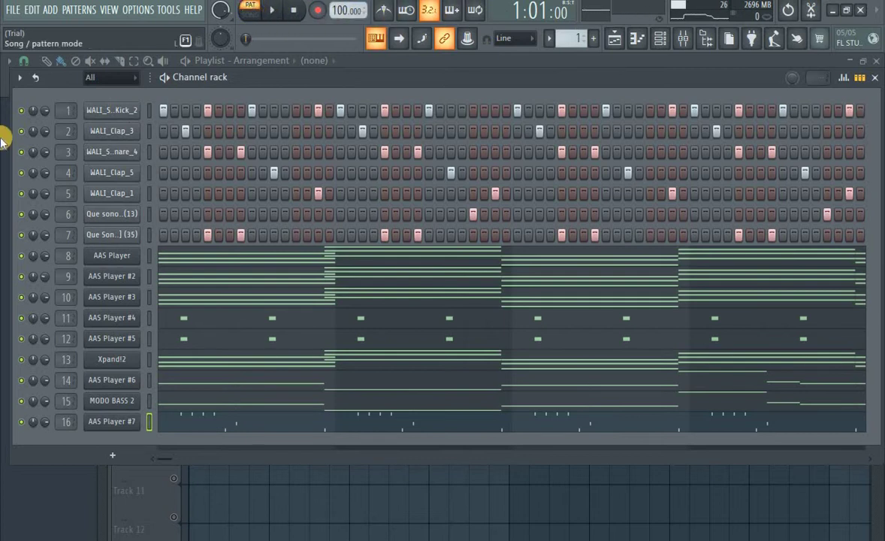
- Solo the kick and play the pattern, replaying it as the WALI_Clap_3 clap and snare join
right_click(32, 117)
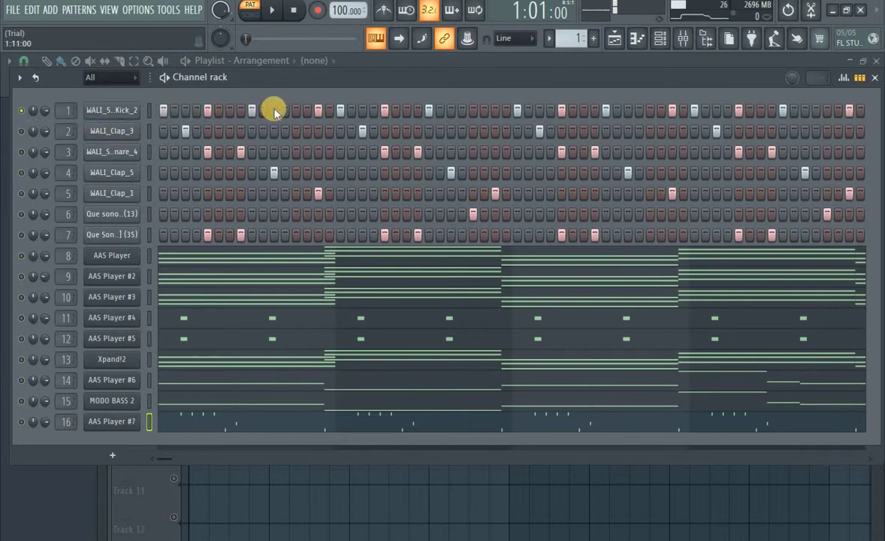
key(space)
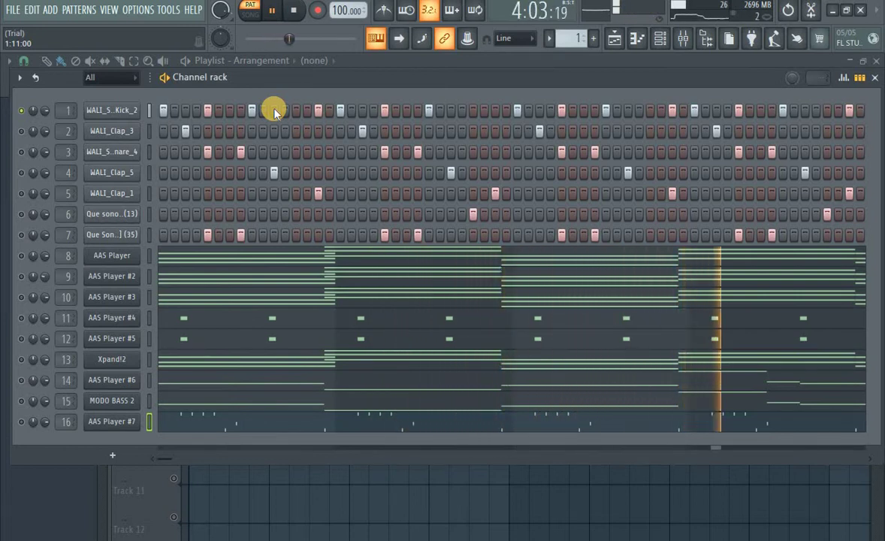
key(space)
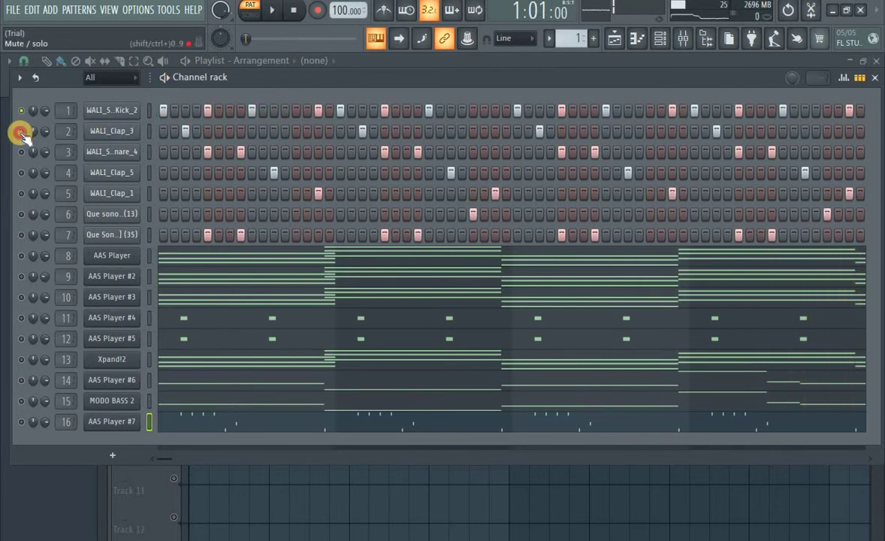
key(space)
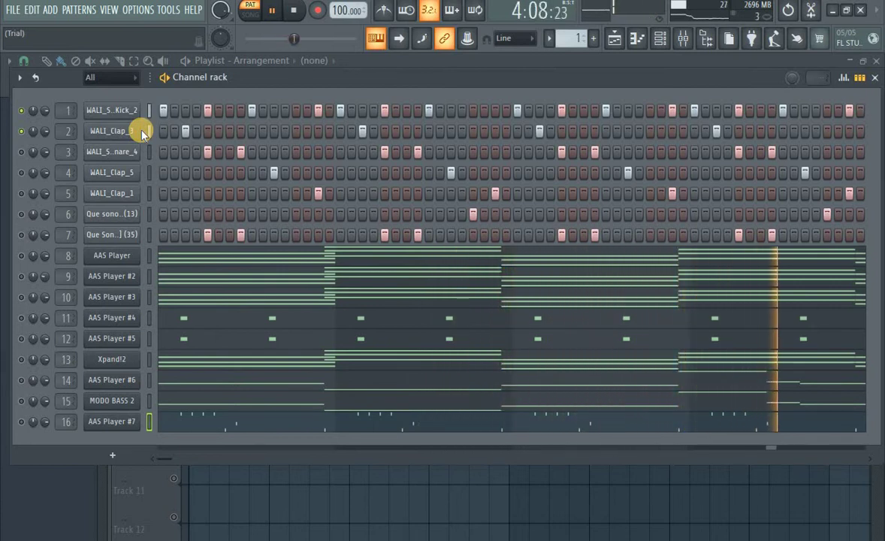
key(space)
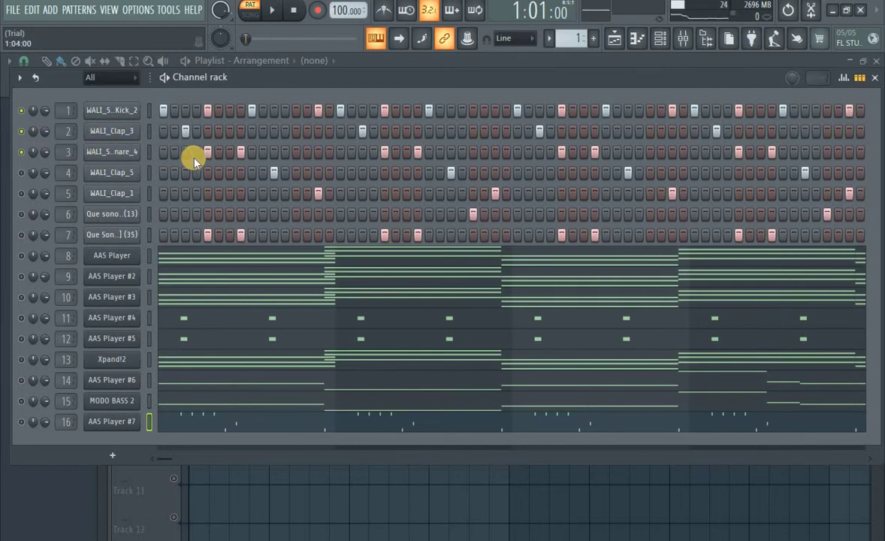
key(space)
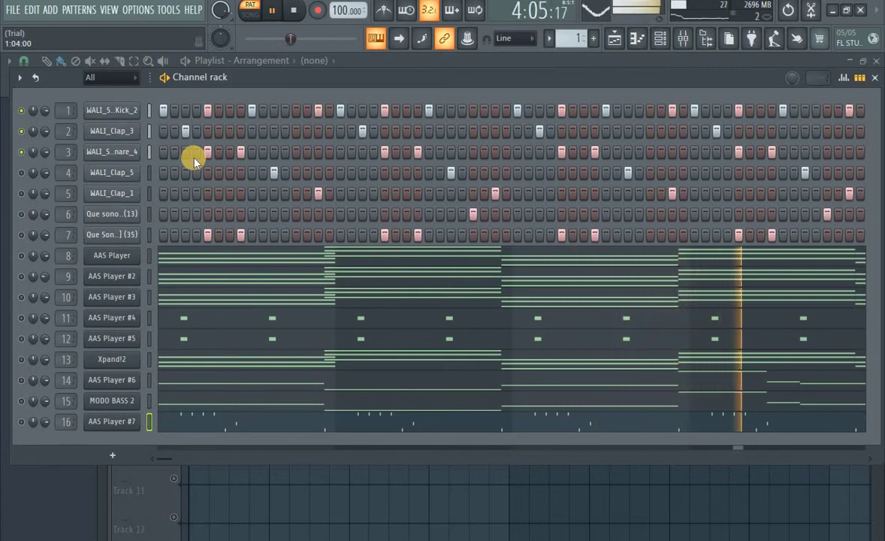
key(space)
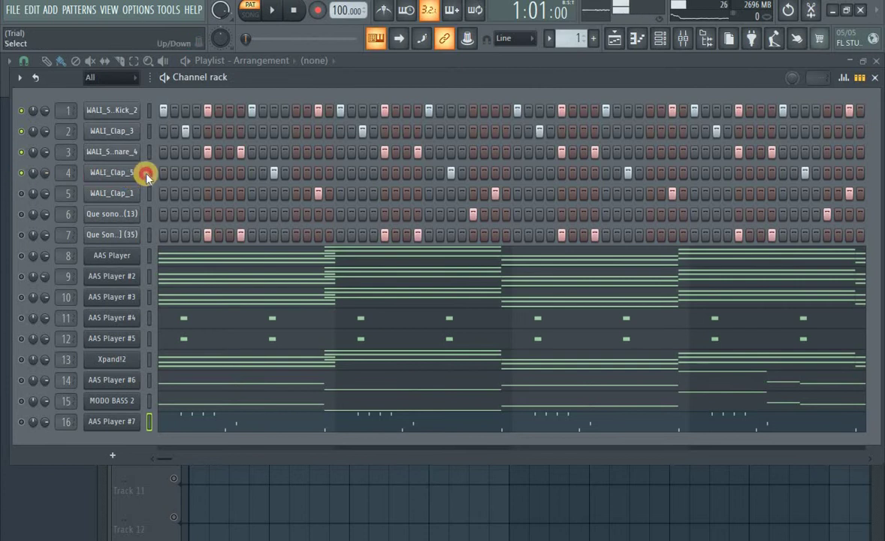
- Bring in WALI_Clap_5 and the Que sonoridade Claps (13) sample, checking its settings and replaying
click(126, 174)
key(space)
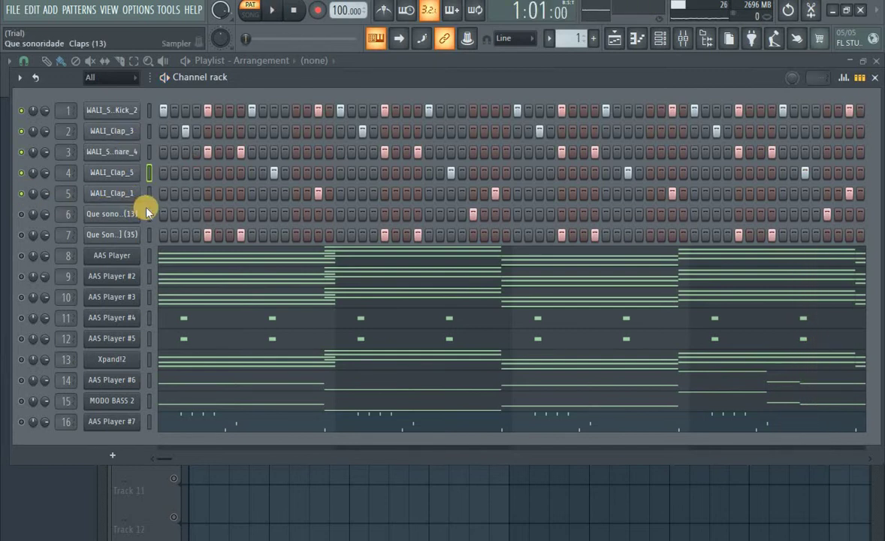
key(space)
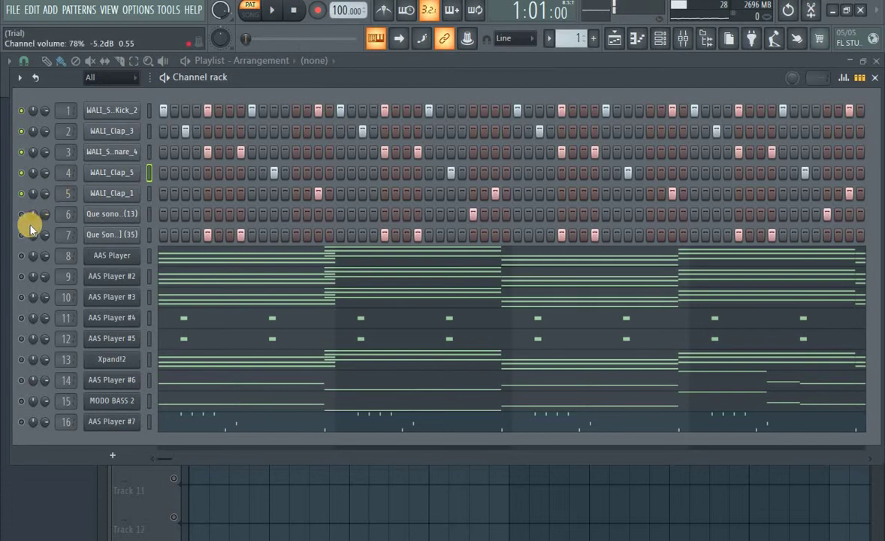
click(110, 215)
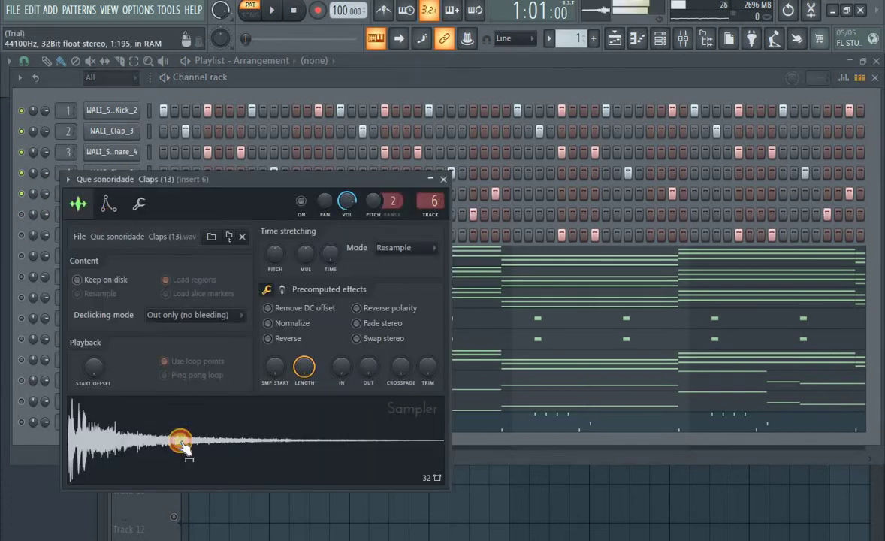
click(385, 187)
key(space)
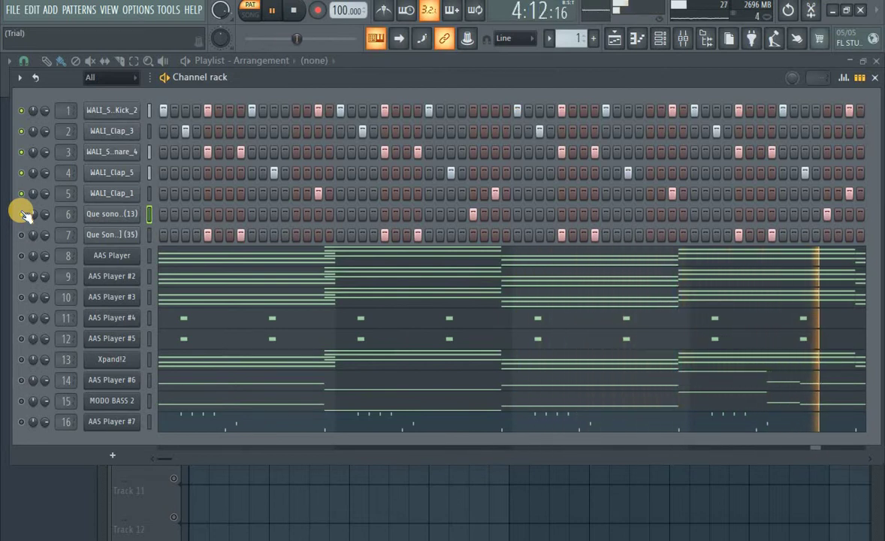
- Check the Que Sonoridade [perc] (35) sample and play all seven drums together
click(92, 238)
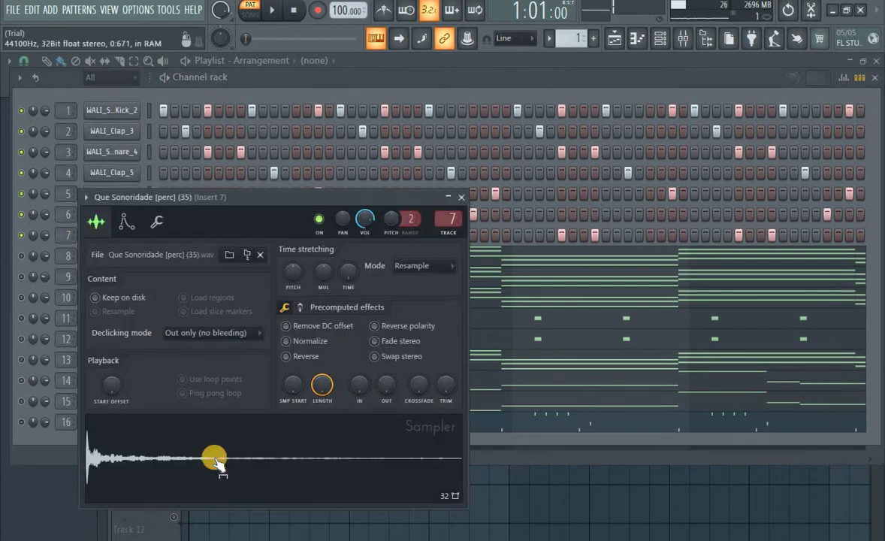
click(461, 196)
key(space)
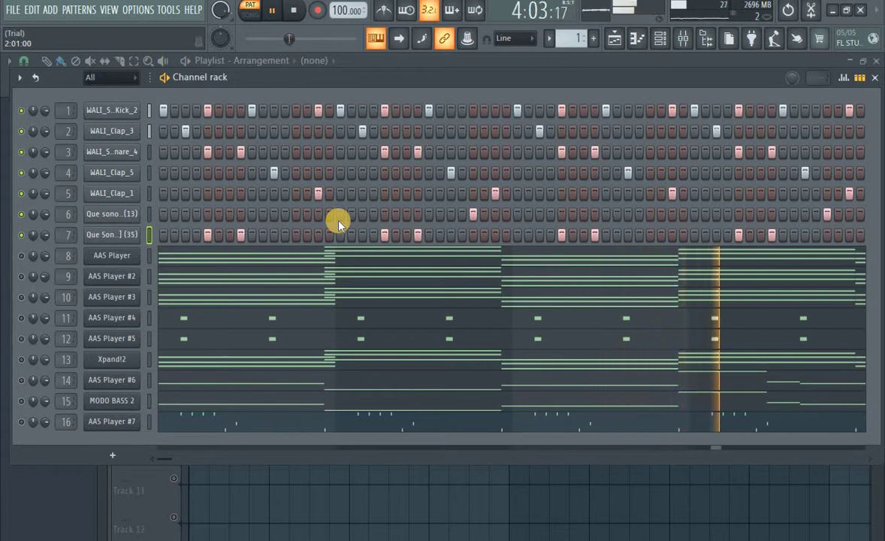
key(space)
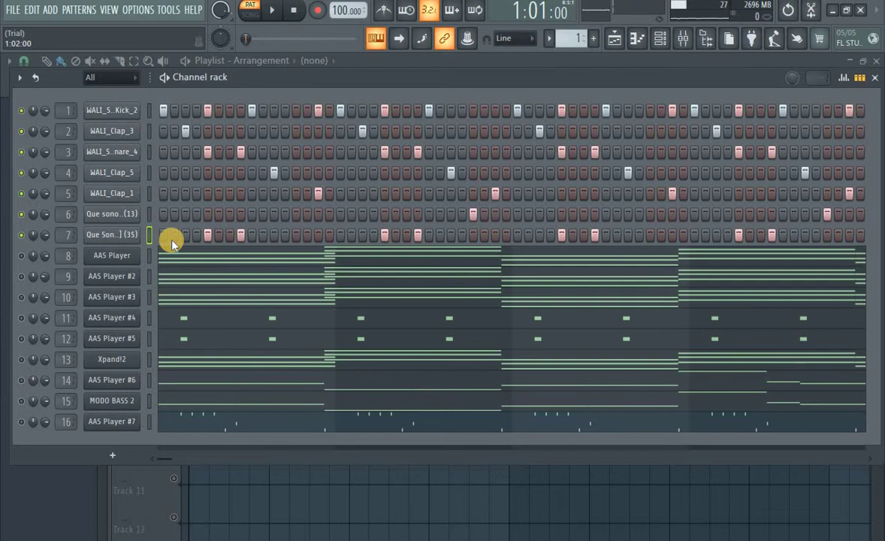
- Solo the AAS Player channel and view its Insomnia preset in the plugin window
right_click(23, 257)
click(55, 268)
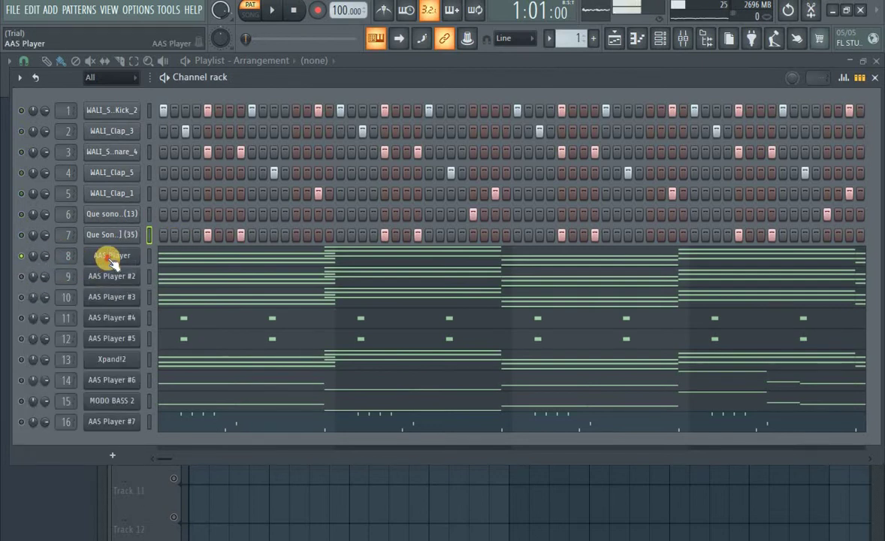
click(109, 259)
drag(217, 197, 376, 78)
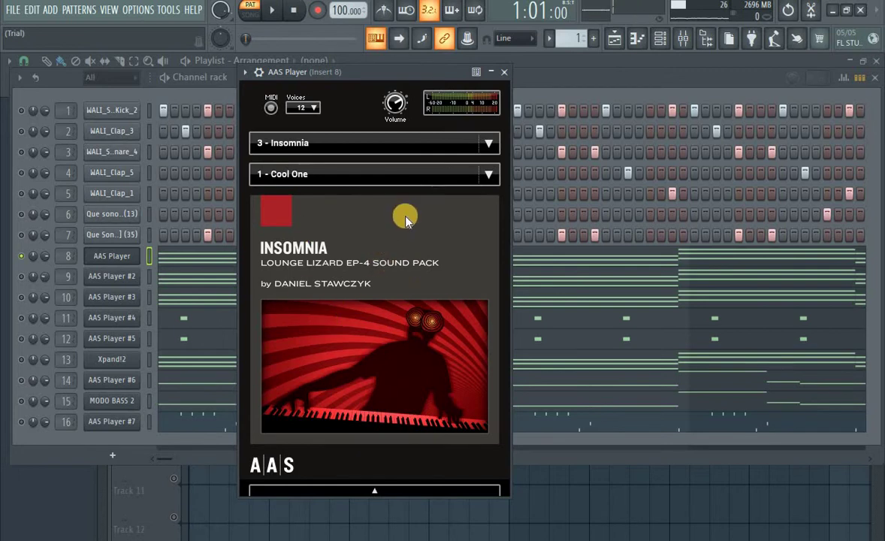
click(504, 76)
- Play AAS Player's eight-bar chord progression in its zoomed piano roll, then stop
click(230, 260)
scroll(291, 282, up, 3)
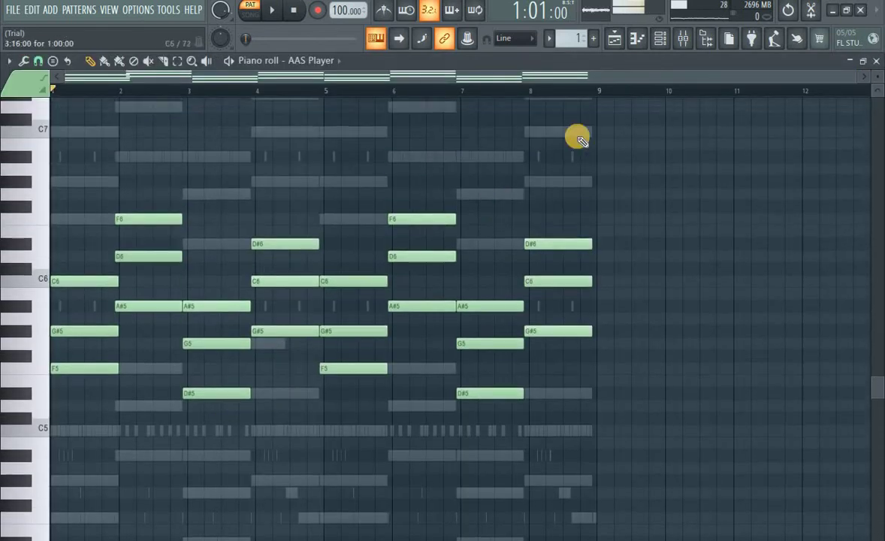
drag(853, 76, 608, 94)
key(space)
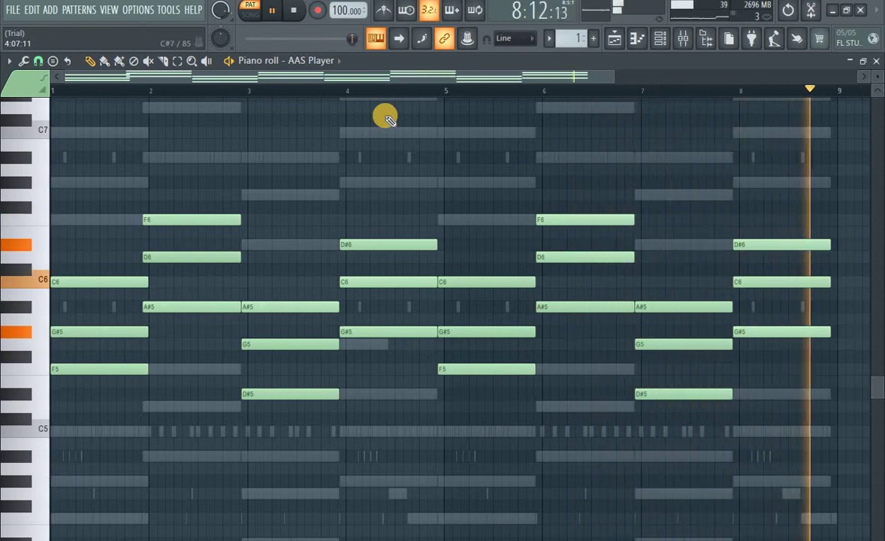
key(space)
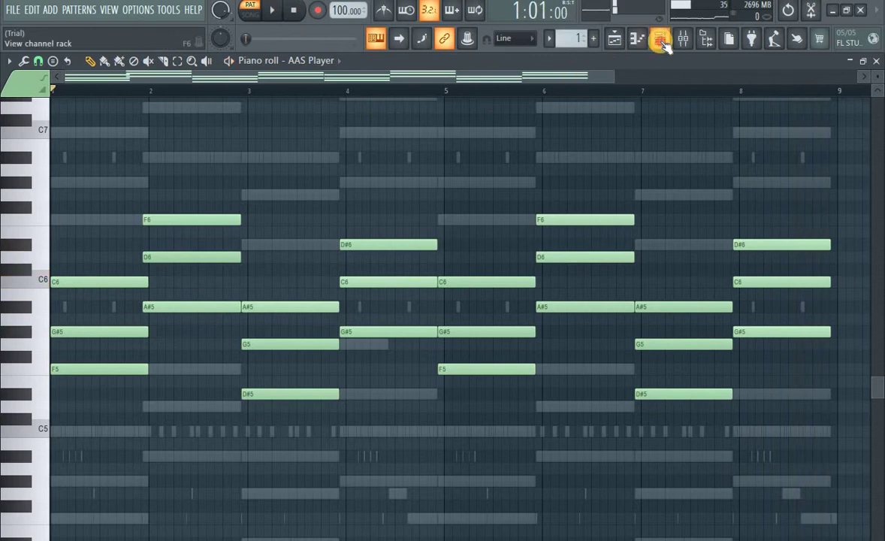
- Bring back the channel rack and view AAS Player #2's Disto Needle preset
click(660, 41)
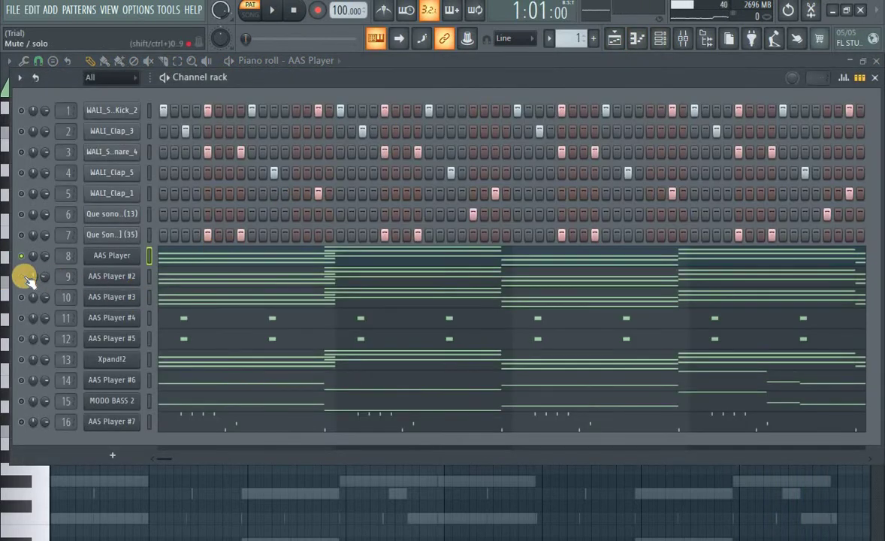
click(113, 276)
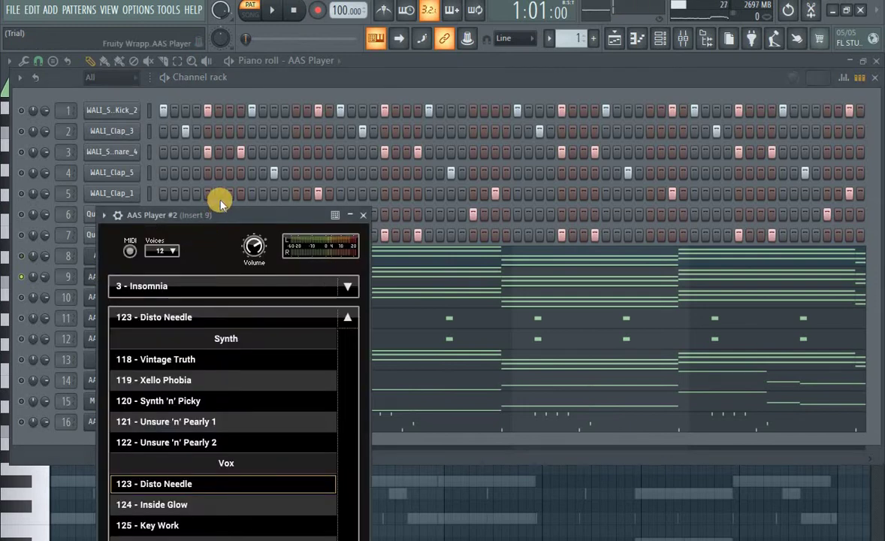
drag(225, 218, 307, 120)
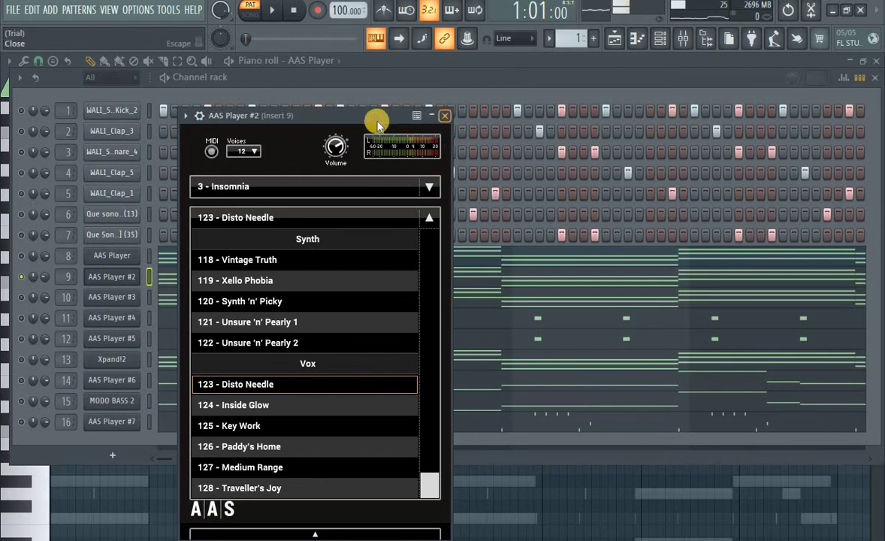
drag(406, 99, 408, 100)
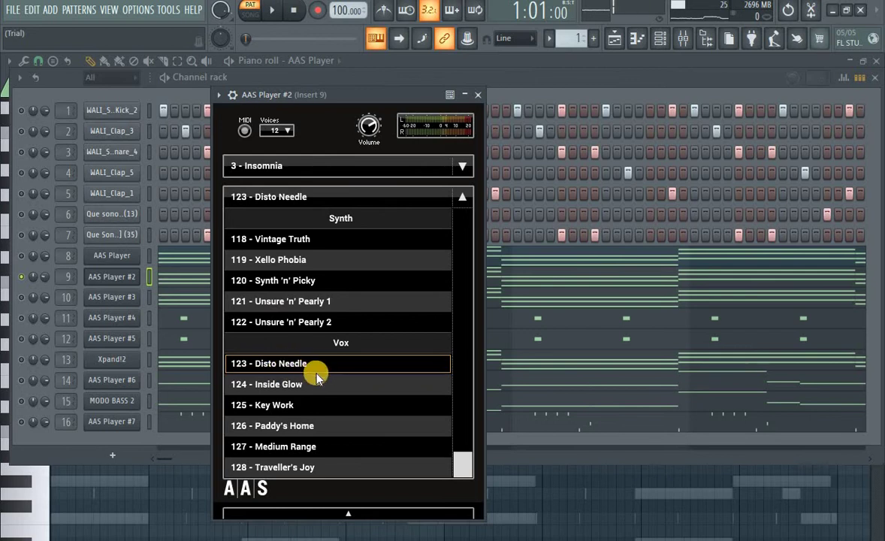
click(478, 95)
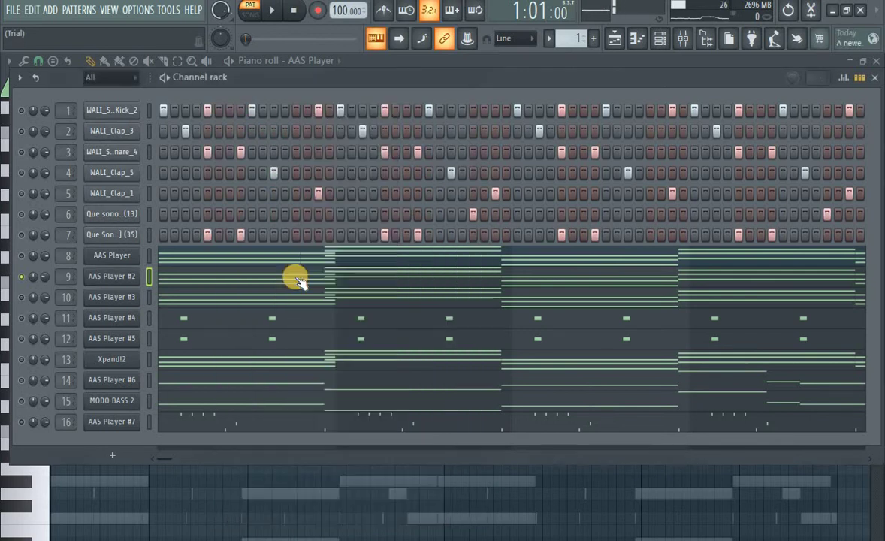
- Play AAS Player #2's eight-bar part in the zoomed piano roll, then return to the channel rack
click(181, 279)
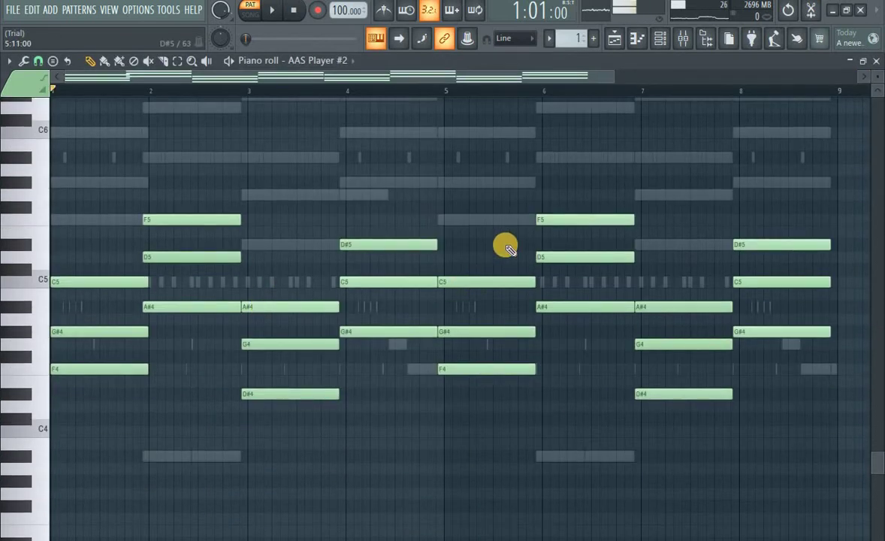
drag(598, 77, 590, 77)
key(space)
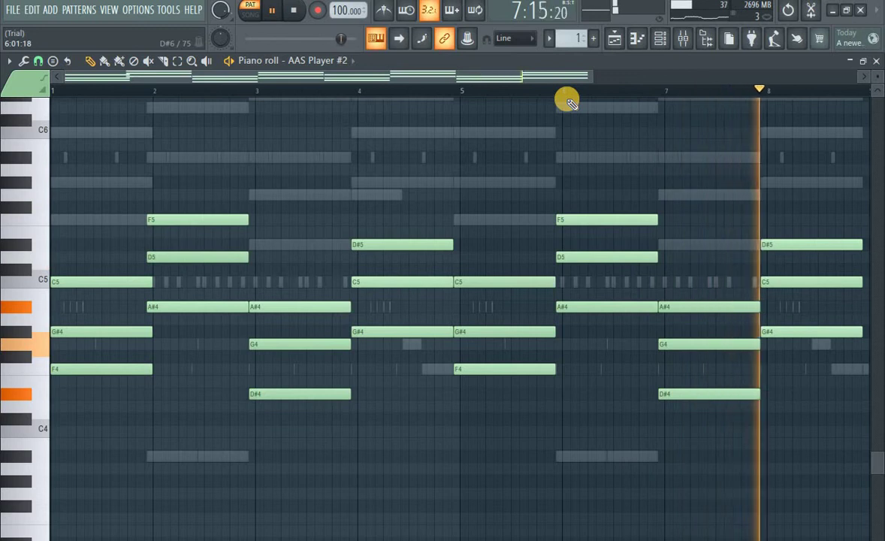
key(space)
click(658, 45)
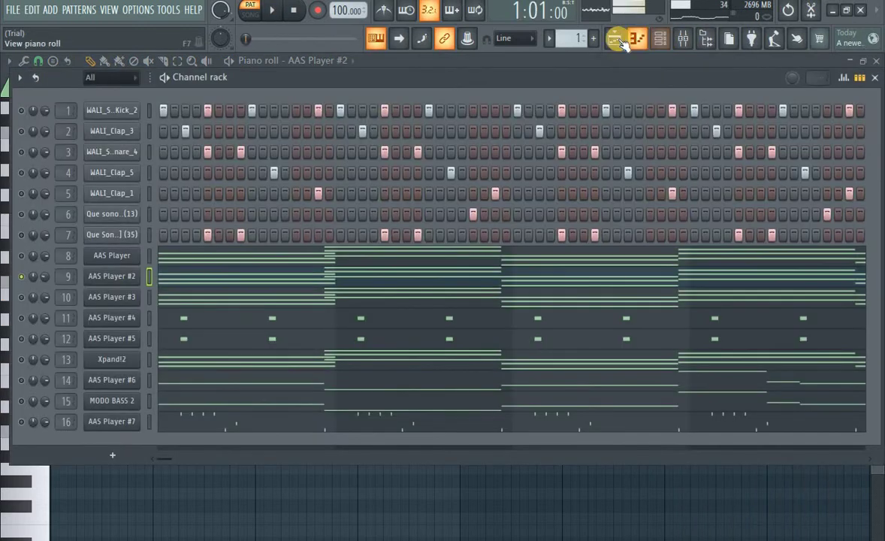
- Bring the channel rack to the front and view AAS Player #3's Blind Nemo organ preset
click(615, 39)
click(658, 40)
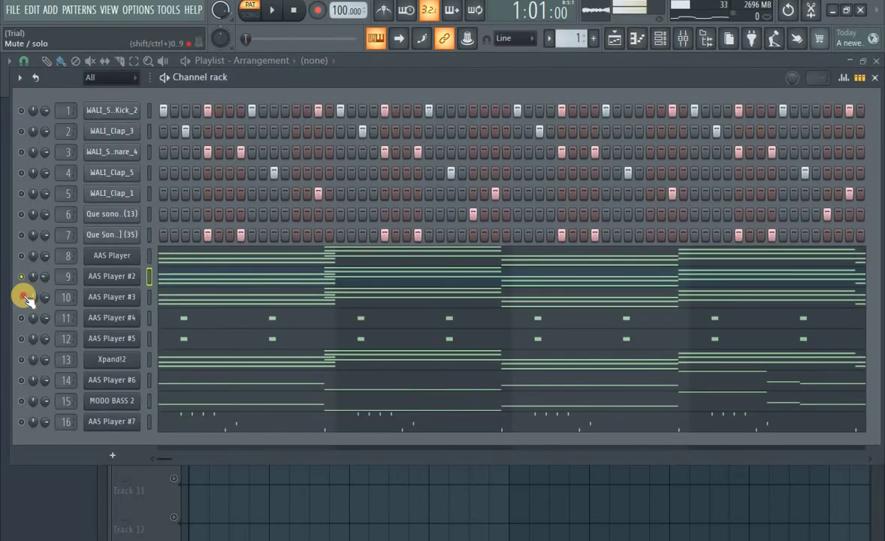
click(109, 295)
drag(292, 122, 402, 68)
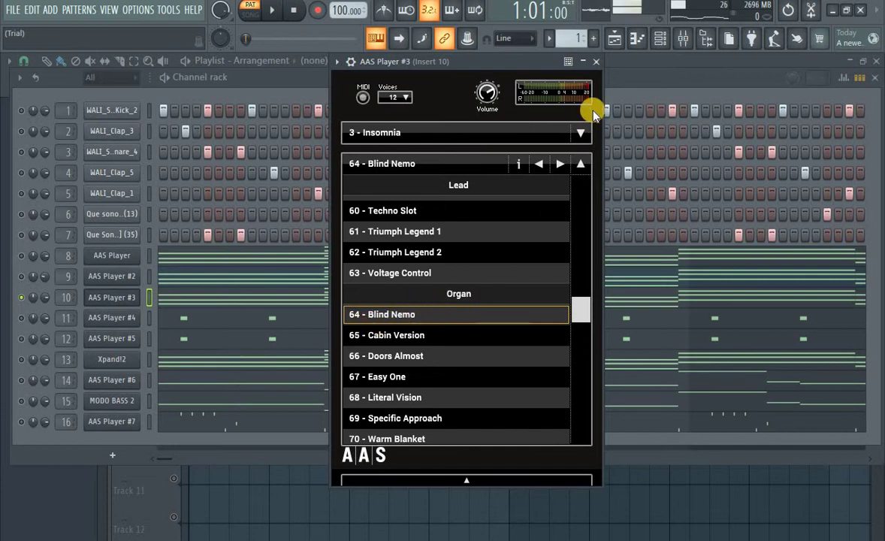
click(593, 64)
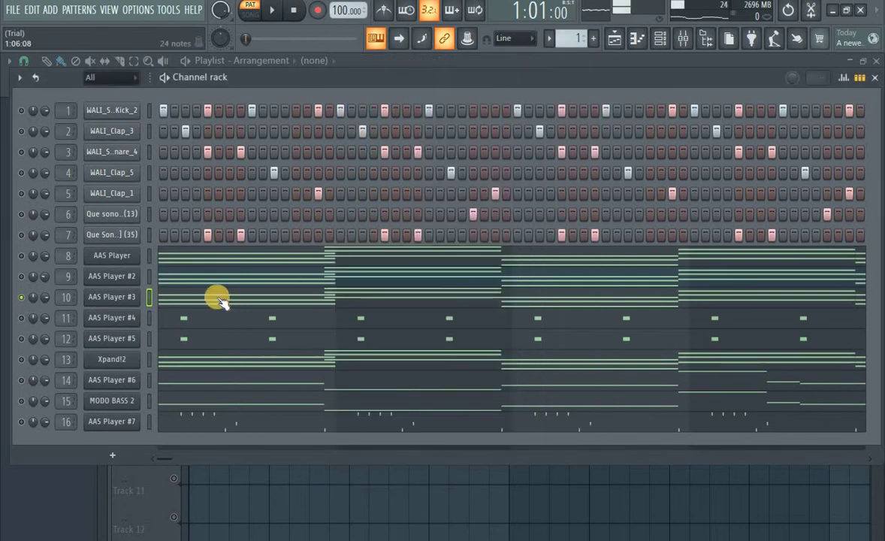
- Play AAS Player #3's eight-bar chord part in the piano roll, then stop
click(217, 298)
scroll(291, 316, down, 2)
key(space)
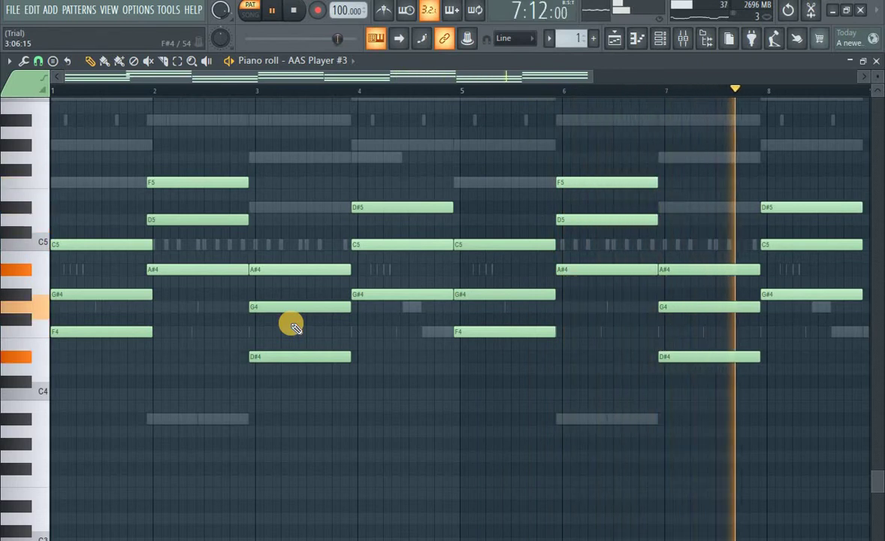
key(space)
- Solo AAS Player #4 and view its Disto Needle preset in the plugin window
click(612, 40)
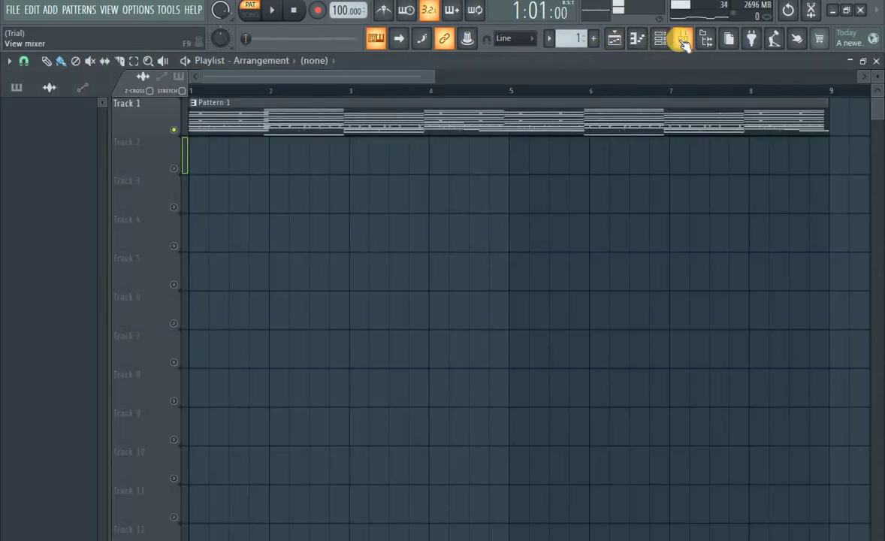
click(636, 38)
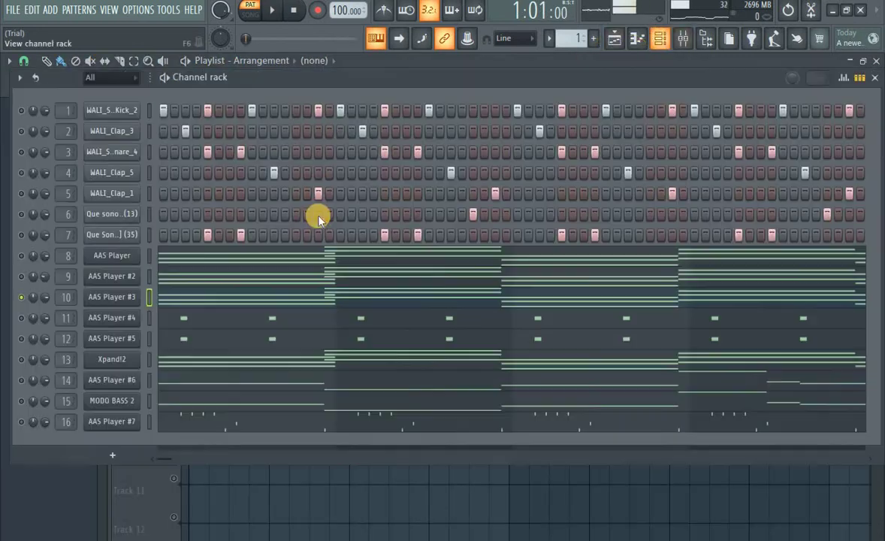
click(22, 317)
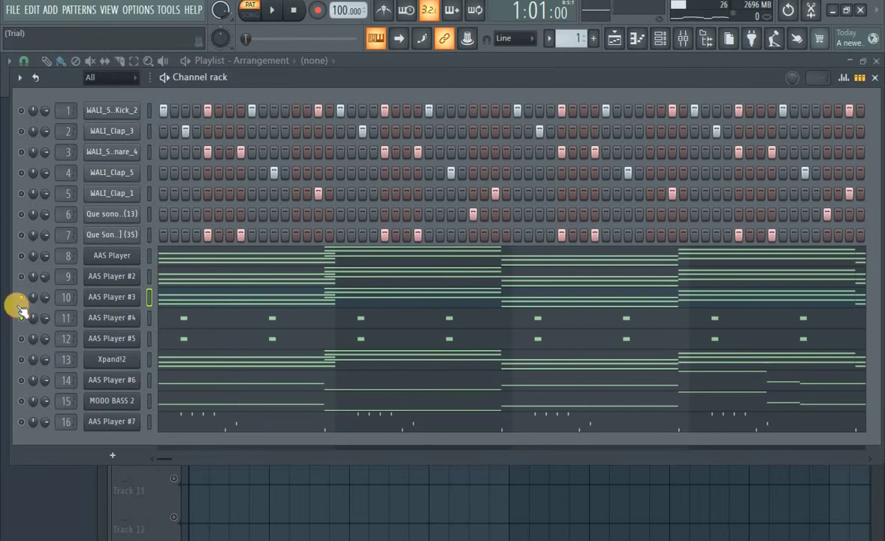
click(105, 321)
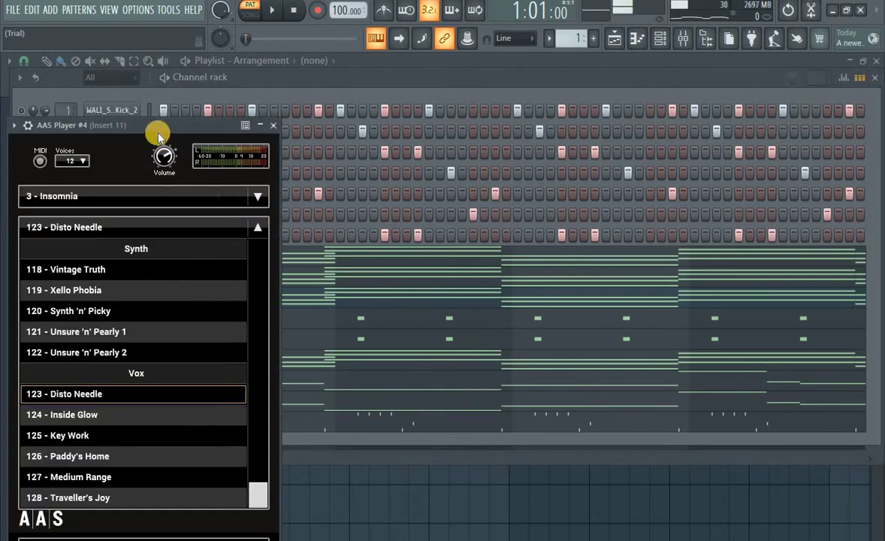
drag(154, 125, 476, 61)
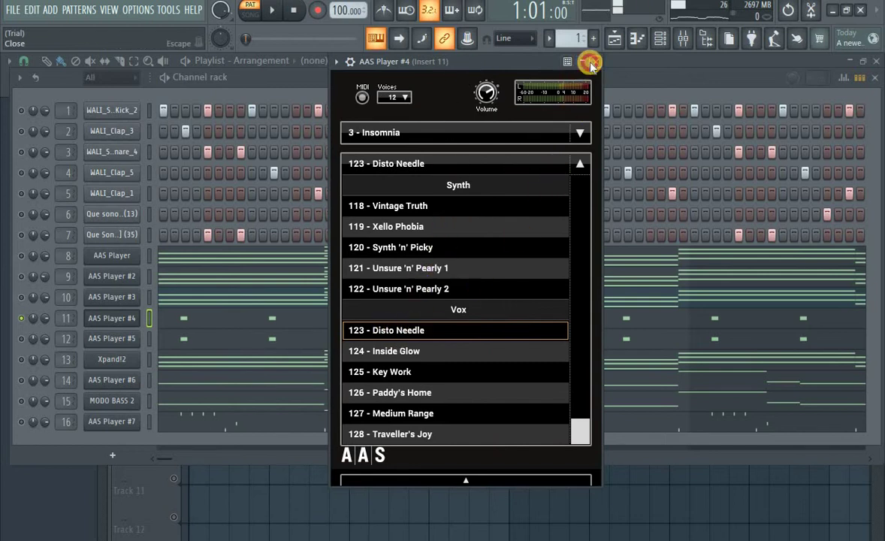
key(Escape)
- Play AAS Player #4's short repeating notes in the piano roll, then return to the channel rack
click(208, 321)
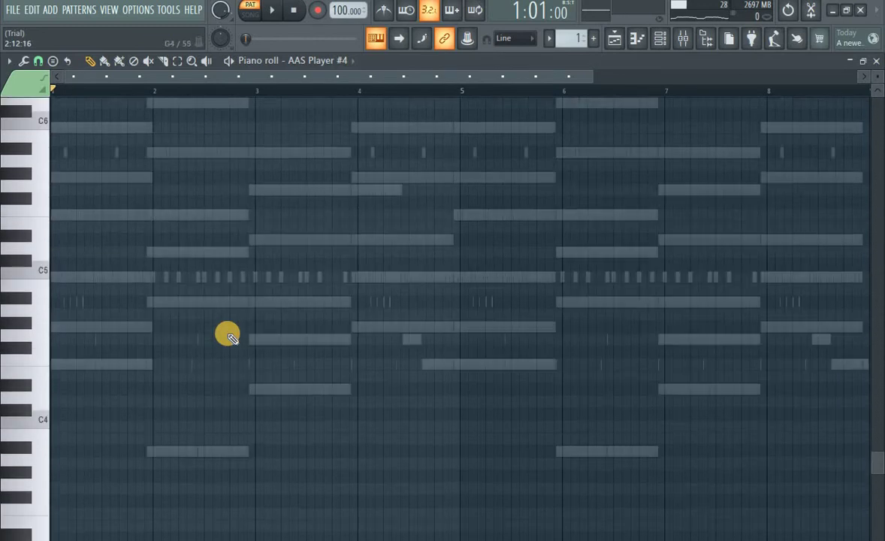
key(space)
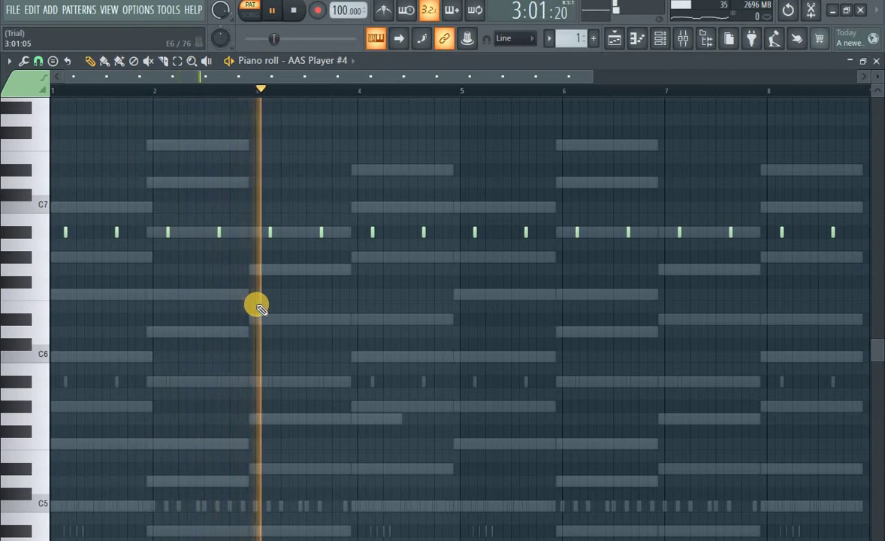
key(space)
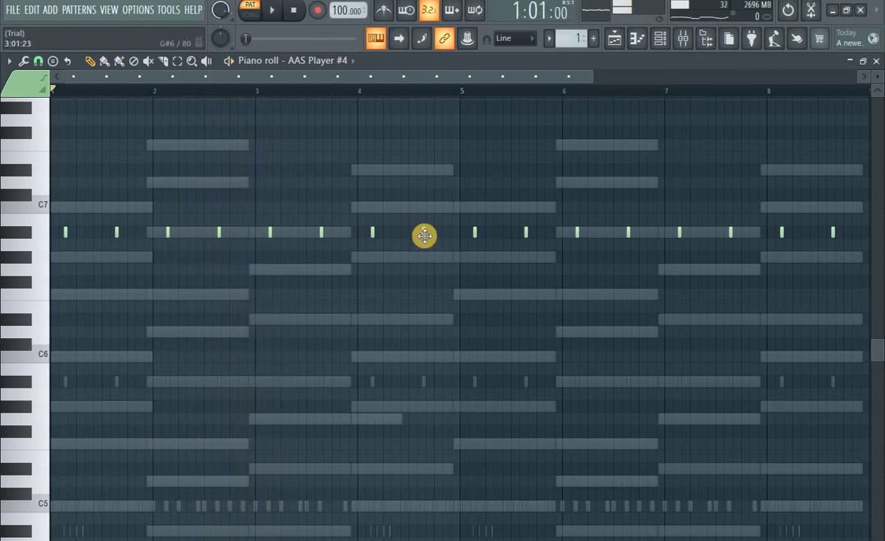
click(659, 40)
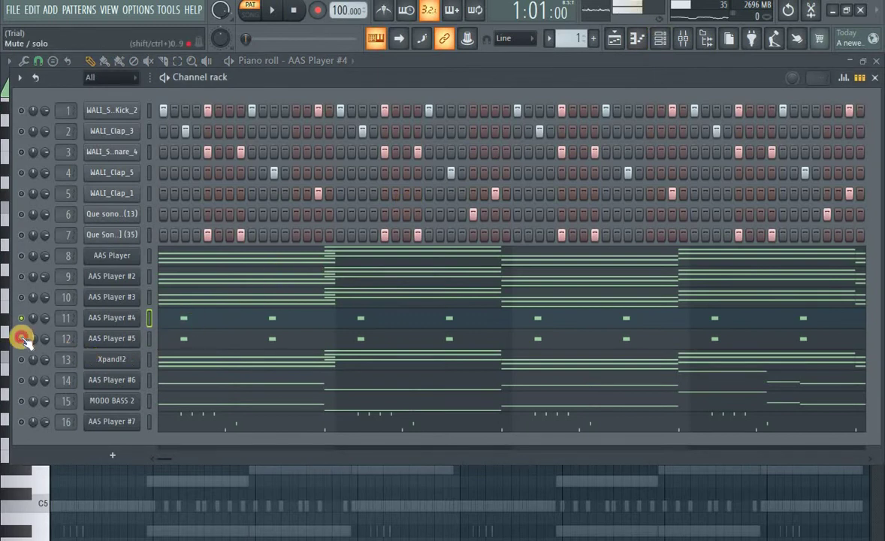
- View AAS Player #5's Darker Strings preset in its plugin window
click(116, 340)
drag(166, 147, 387, 72)
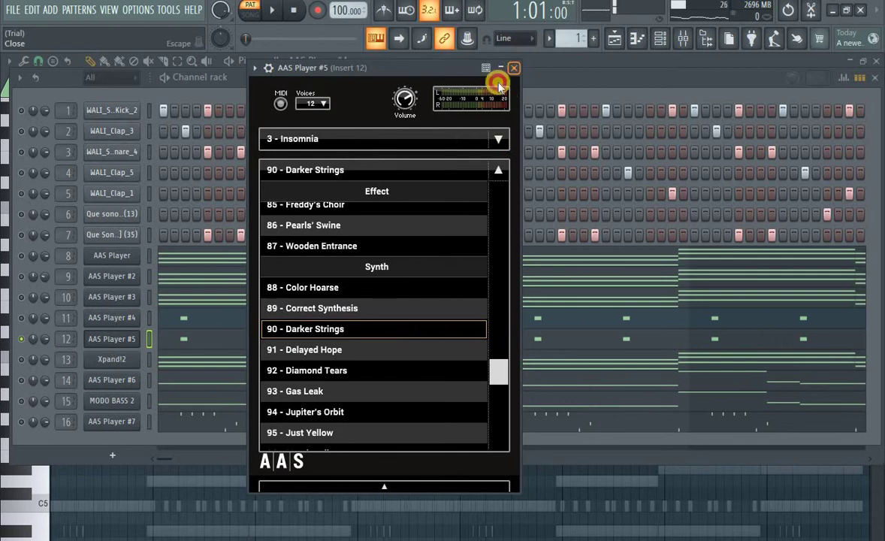
click(224, 328)
- Play AAS Player #5's notes in the piano roll to about bar 3, then stop
click(223, 337)
key(space)
scroll(280, 348, down, 3)
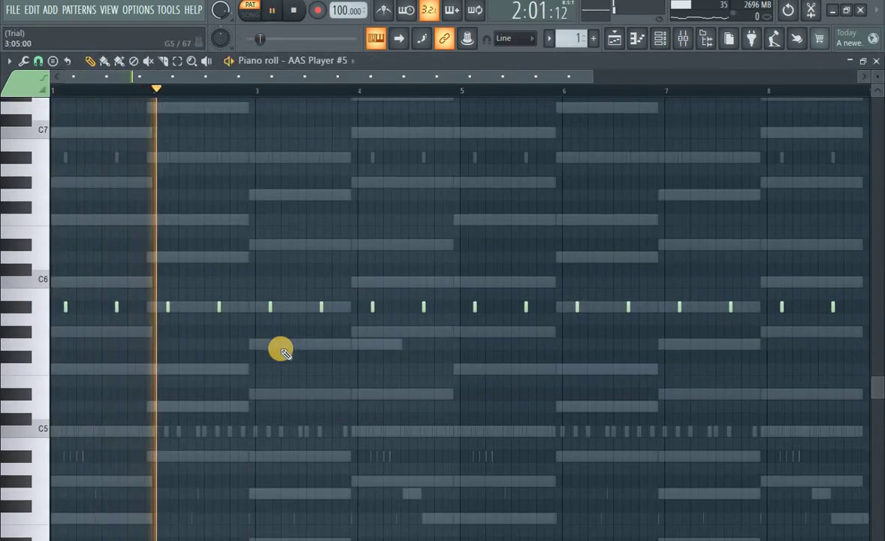
scroll(281, 348, down, 3)
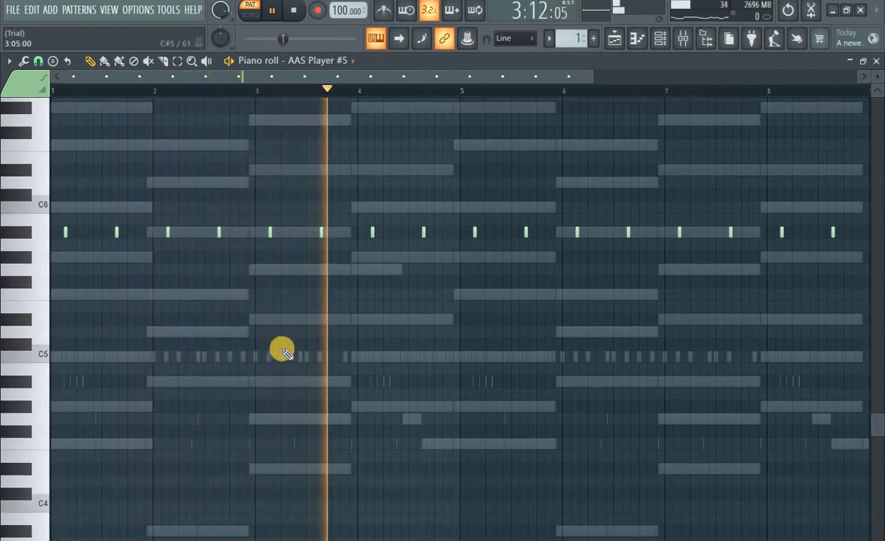
key(space)
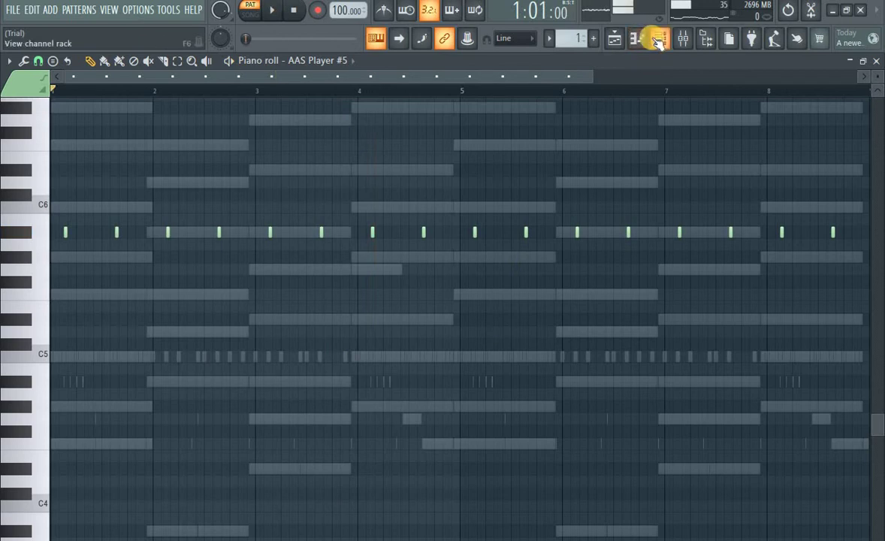
- Bring the channel rack forward and review the Xpand!2 plugin settings
click(660, 41)
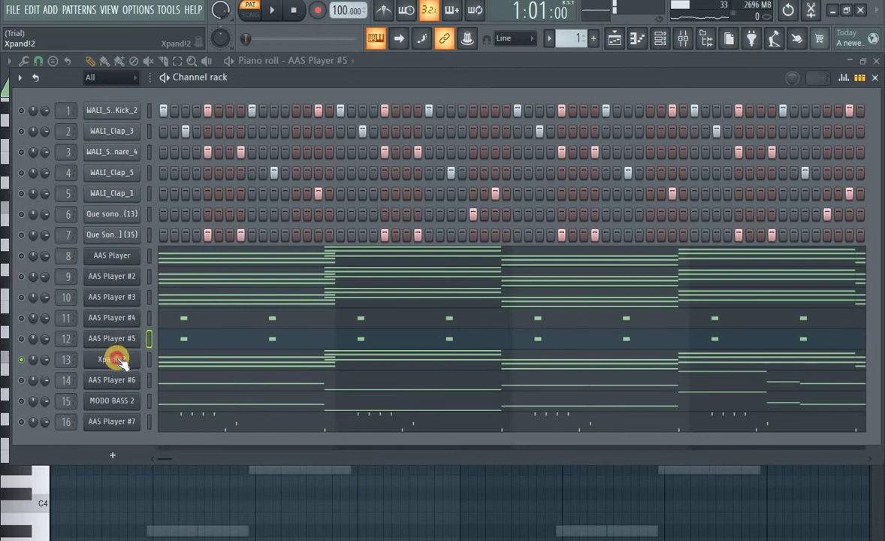
click(113, 360)
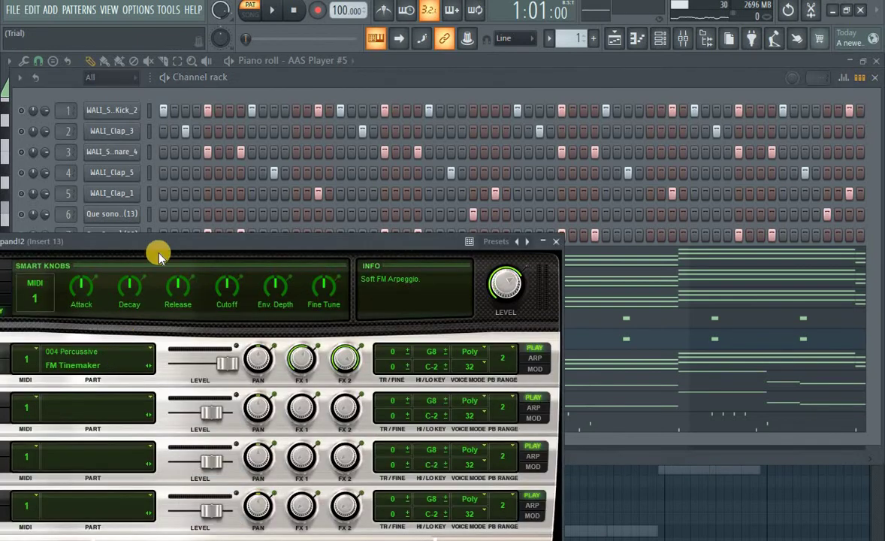
drag(353, 160, 353, 93)
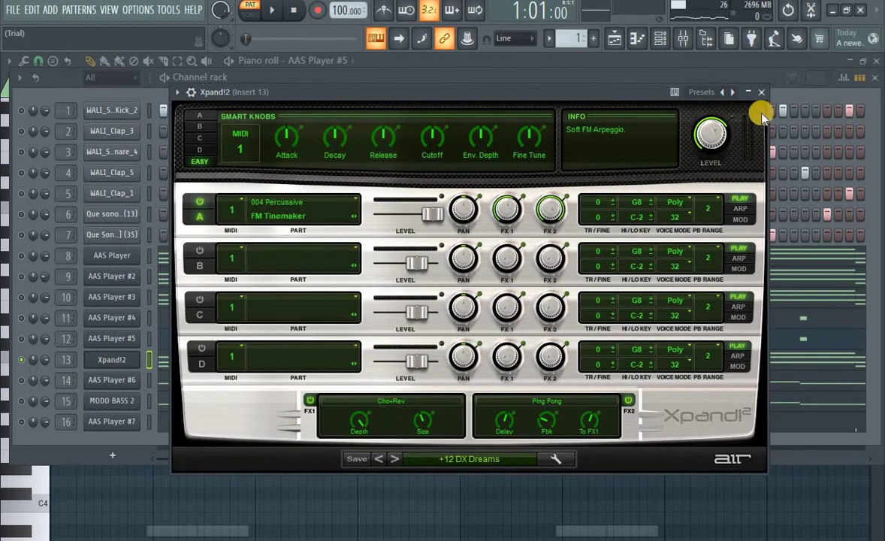
click(113, 360)
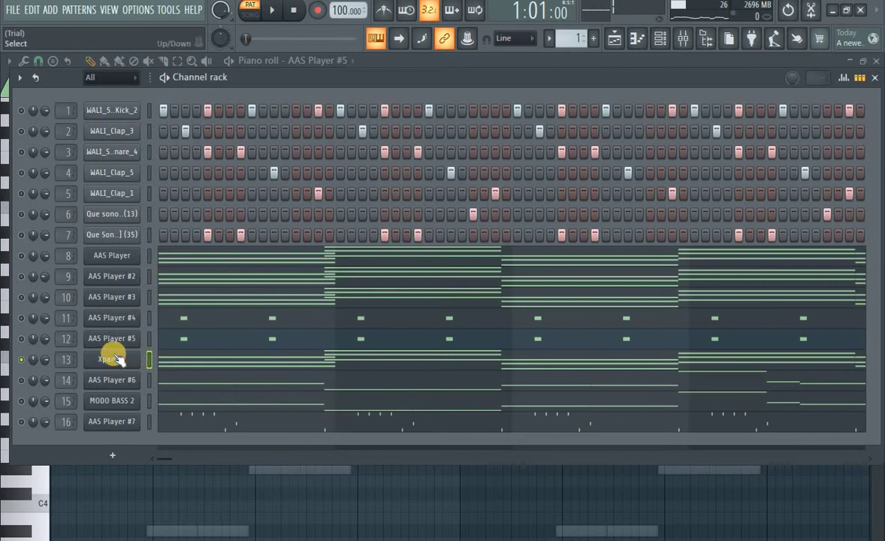
- Play Xpand!2's chord notes in the piano roll to about bar 5, then stop
click(172, 361)
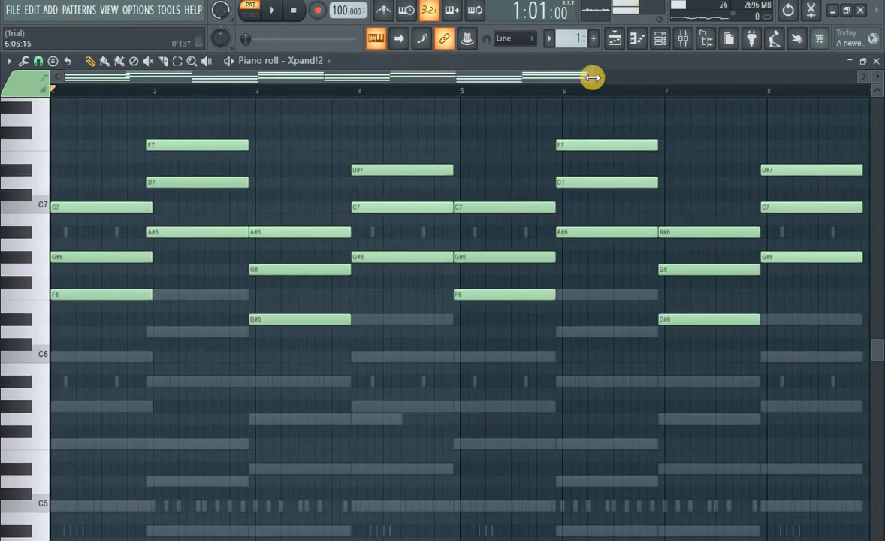
key(space)
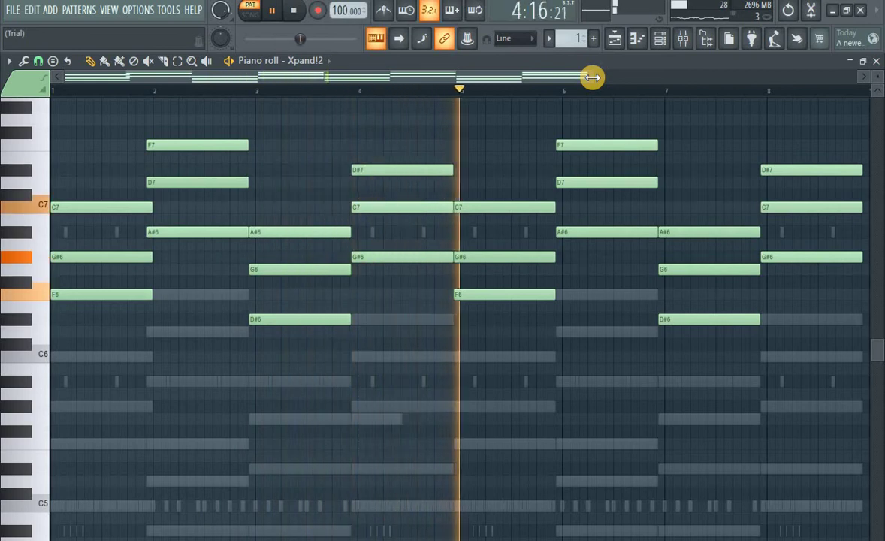
key(space)
- Check the AAS Player #6 preset in its plugin window from the Channel rack
click(668, 38)
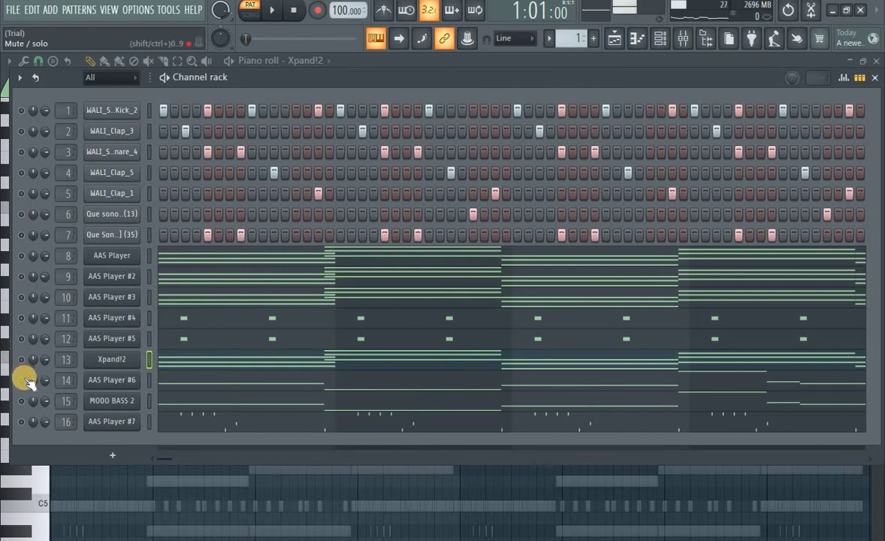
click(109, 383)
drag(279, 132, 428, 60)
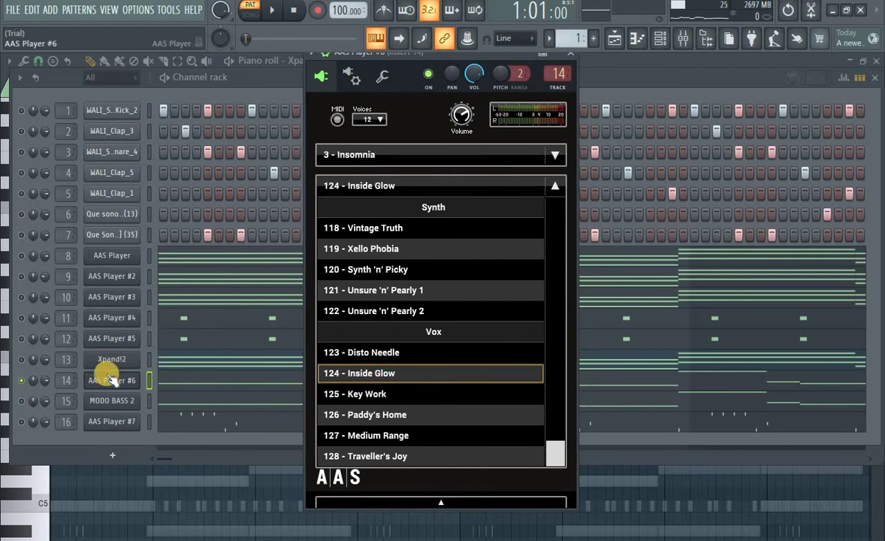
click(563, 66)
- Play AAS Player #6's melody in the piano roll to about bar 8
click(235, 384)
scroll(277, 397, down, 10)
key(space)
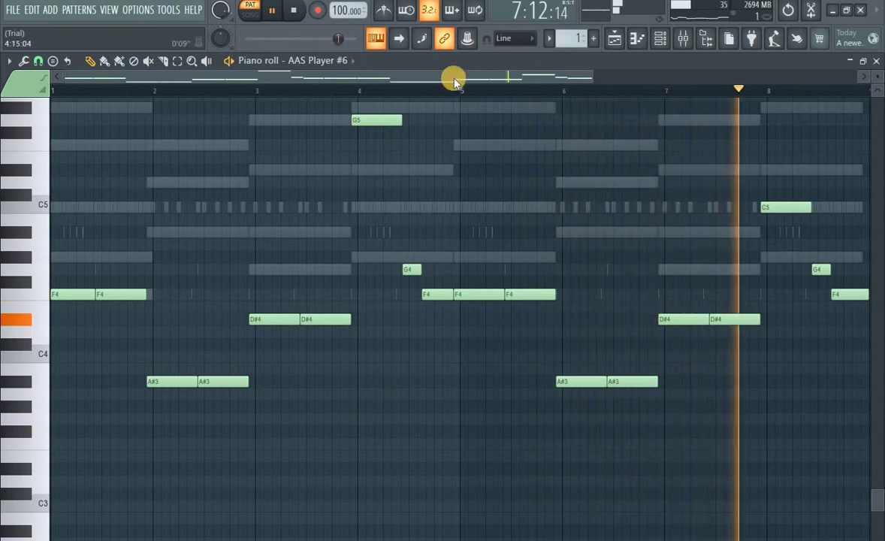
scroll(458, 90, down, 2)
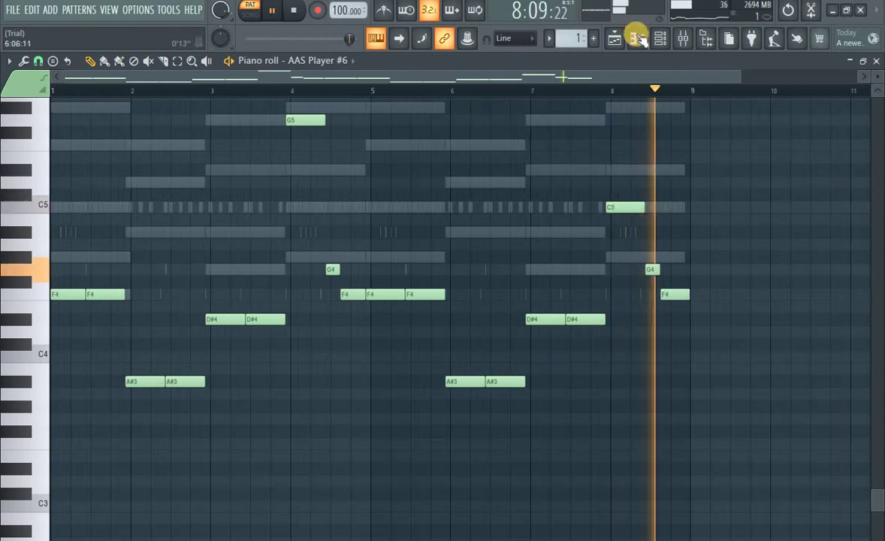
- Stop playback and inspect the MODO BASS 2 bass model in its plugin window
key(space)
click(636, 40)
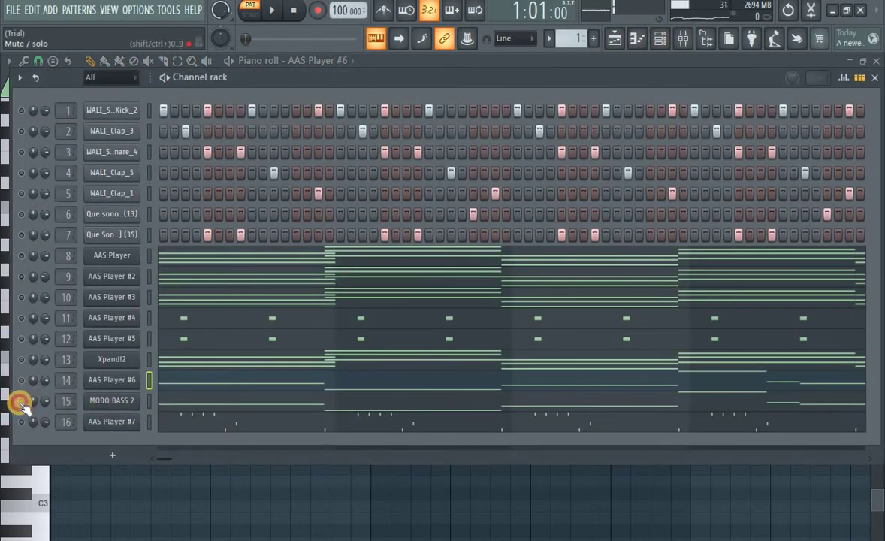
click(99, 404)
drag(134, 211, 473, 62)
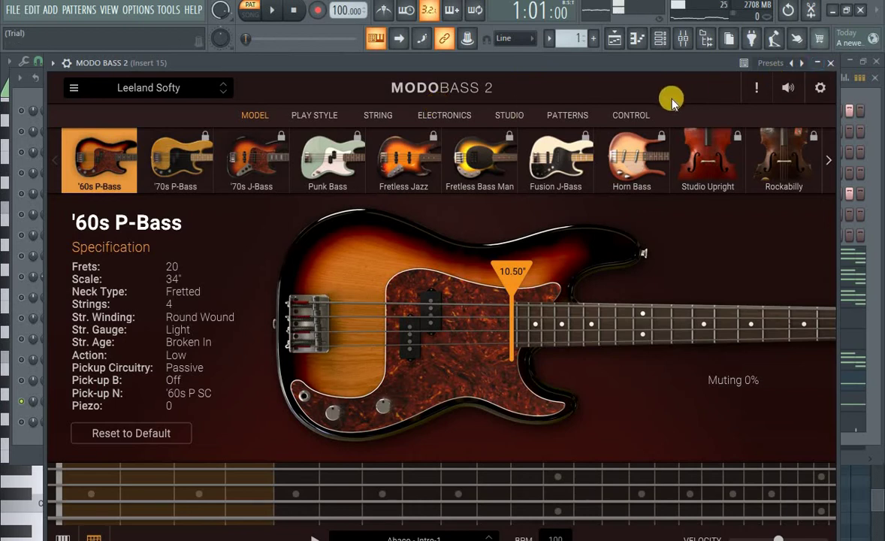
click(831, 65)
- Play the eight-bar MODO BASS 2 bass line in the piano roll, then stop
click(180, 406)
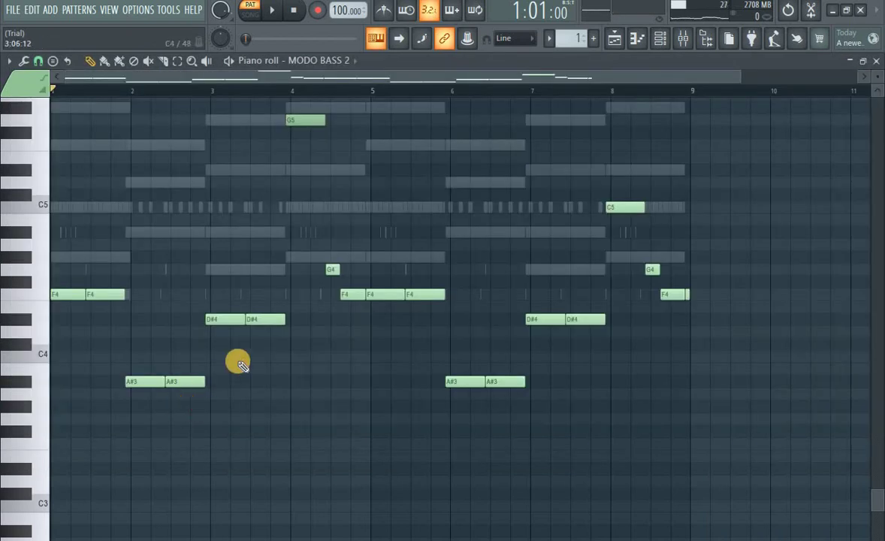
scroll(237, 364, up, 3)
scroll(237, 361, down, 1)
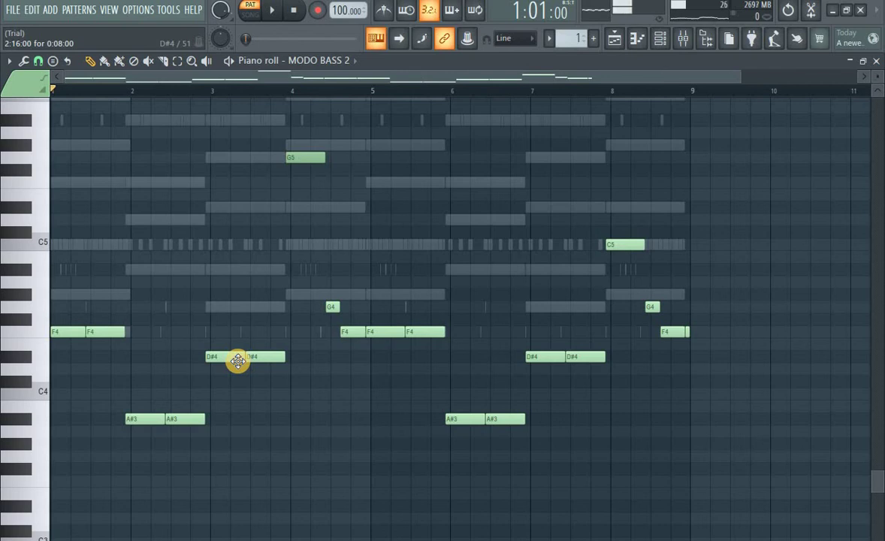
key(space)
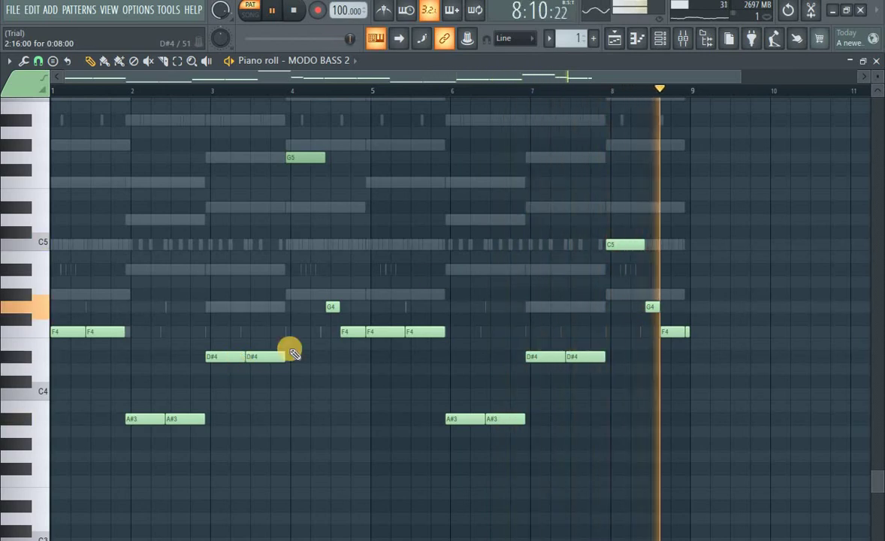
key(space)
- Check the AAS Player #7 preset in its plugin window from the Channel rack
click(635, 43)
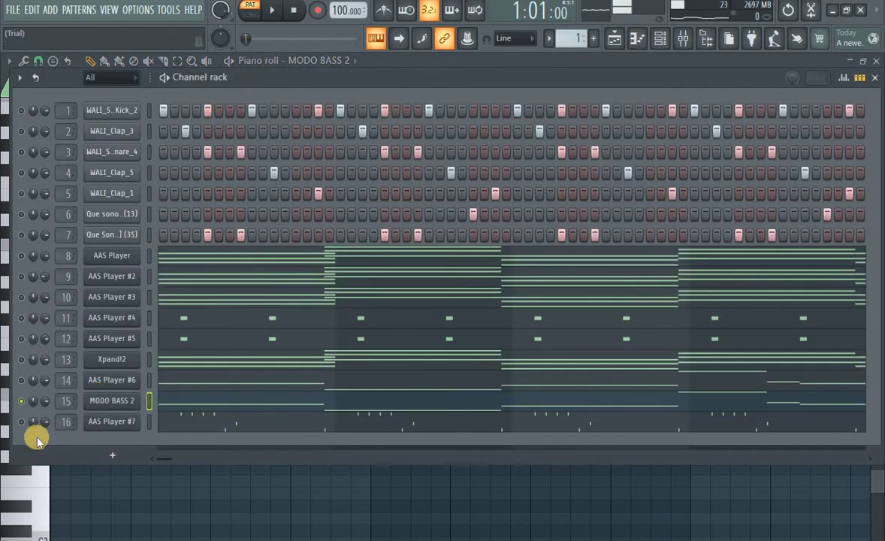
click(91, 424)
drag(303, 180, 428, 65)
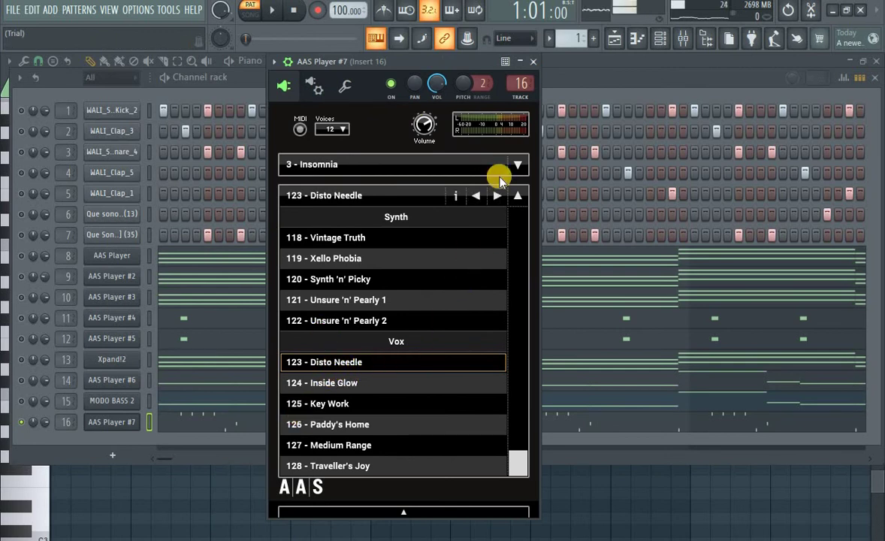
key(Escape)
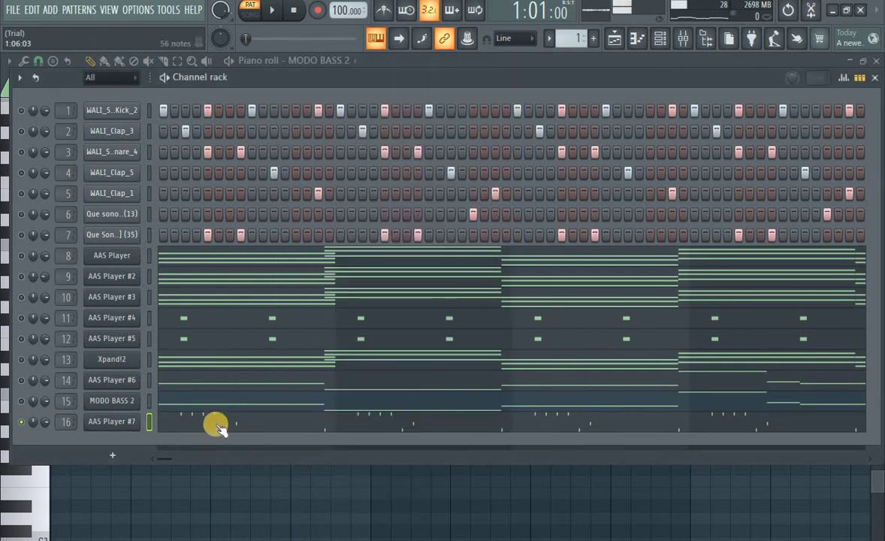
- Audition AAS Player #7's notes in the piano roll zoomed to bars 1-5, then return to the Channel rack
click(216, 425)
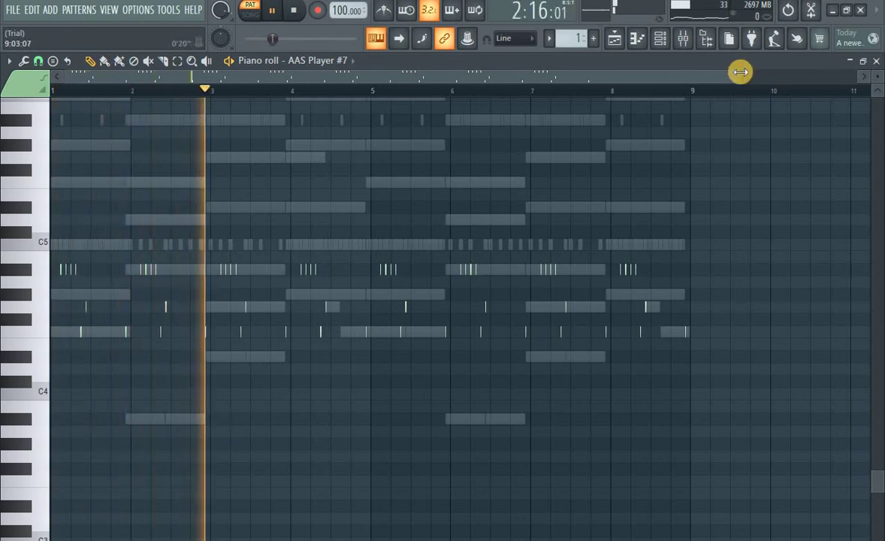
drag(738, 72, 388, 102)
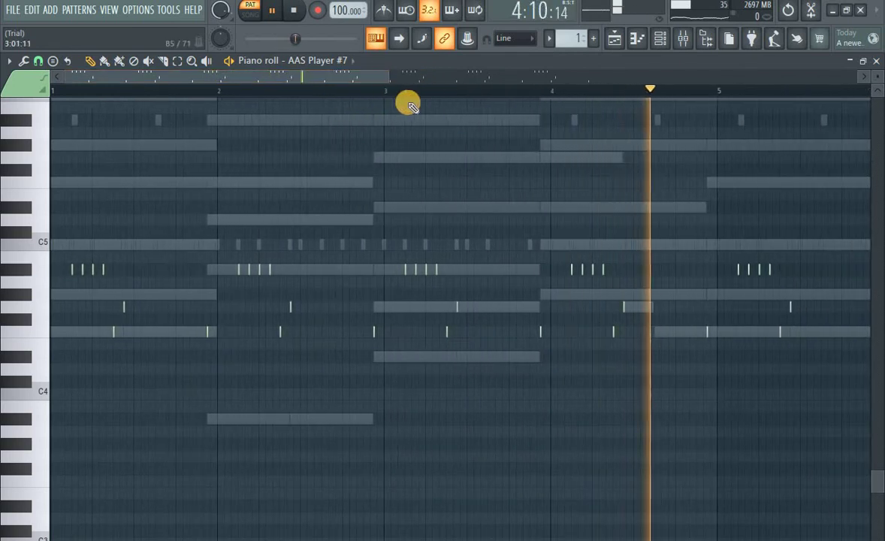
key(space)
click(659, 39)
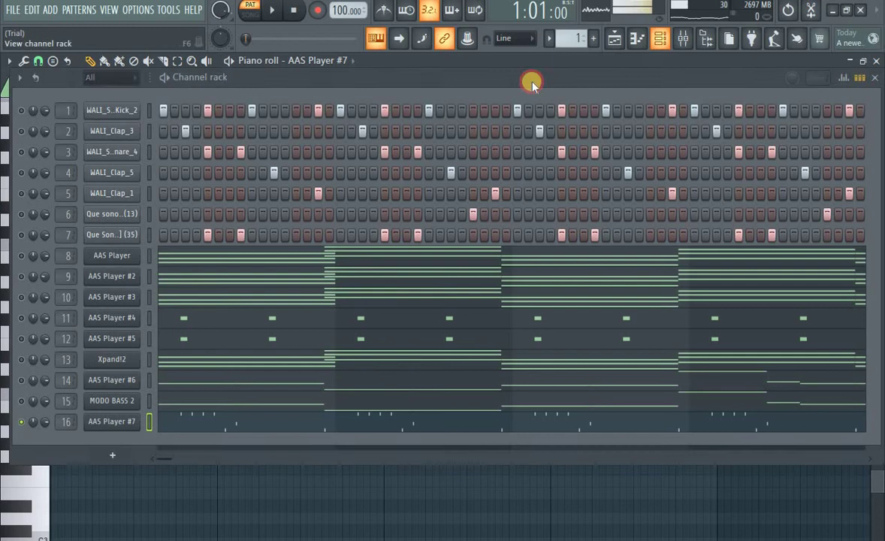
- Unmute all sixteen channels and show the Playlist holding Pattern 1
right_click(23, 424)
click(43, 430)
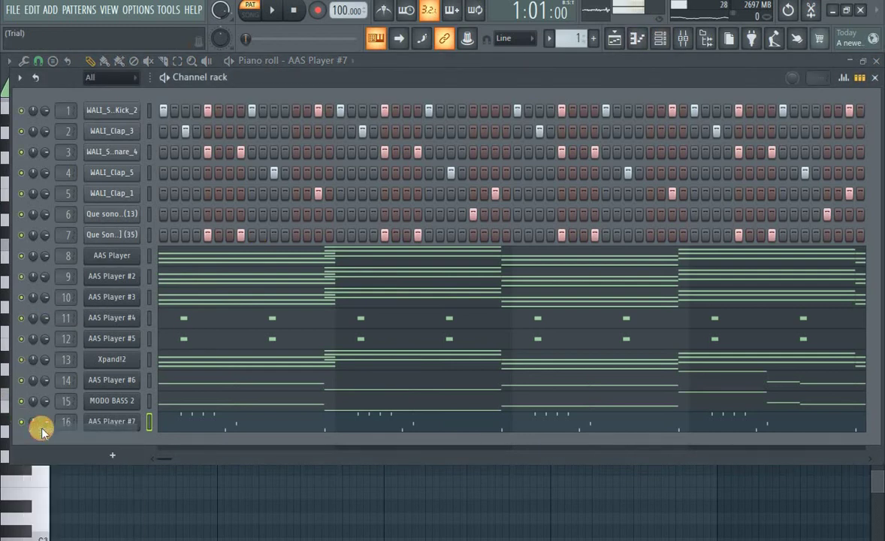
click(614, 37)
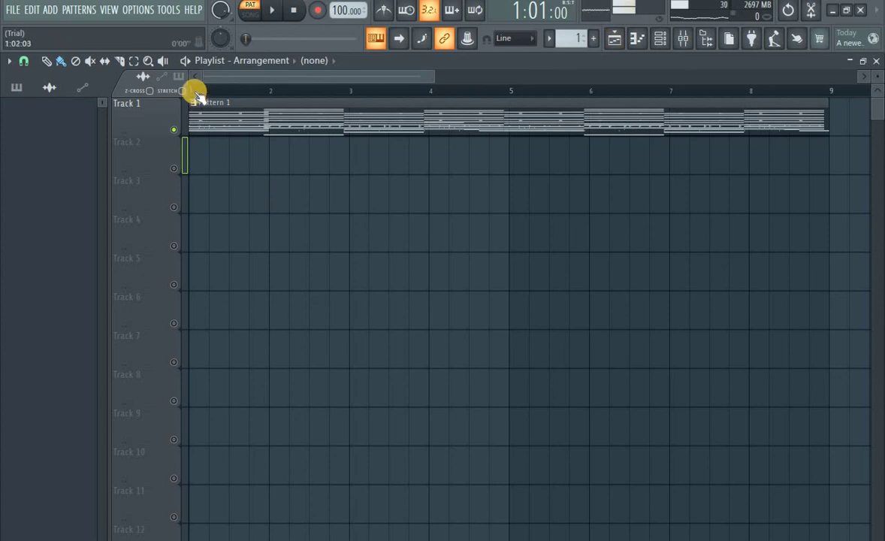